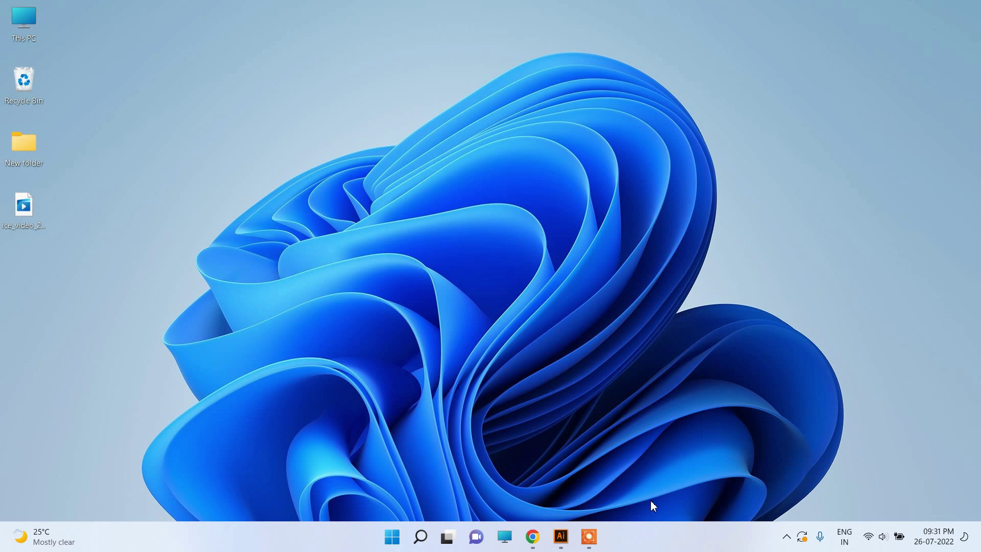
Open a Command Prompt and run java -version to check for an installed Java, then return to the desktop
key("super+r")
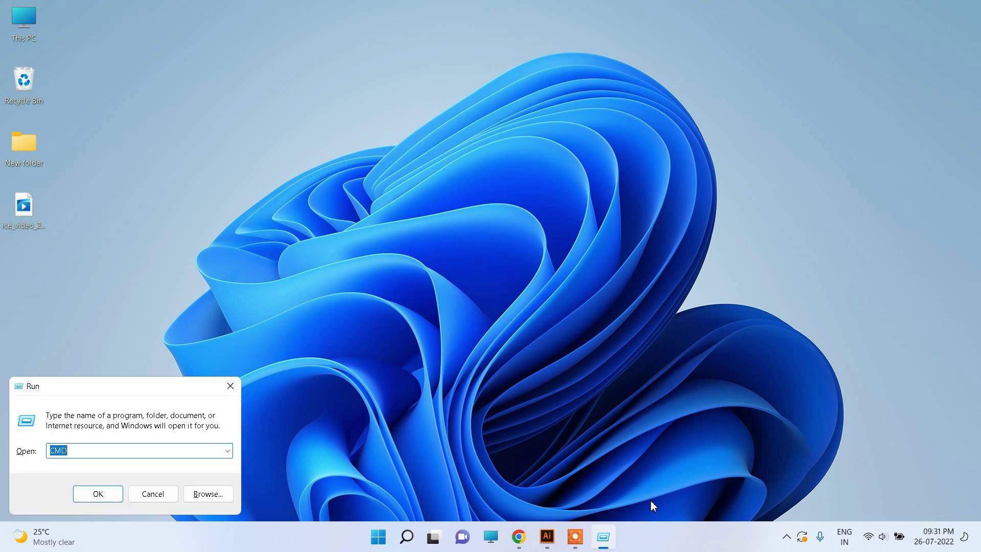
key("Return")
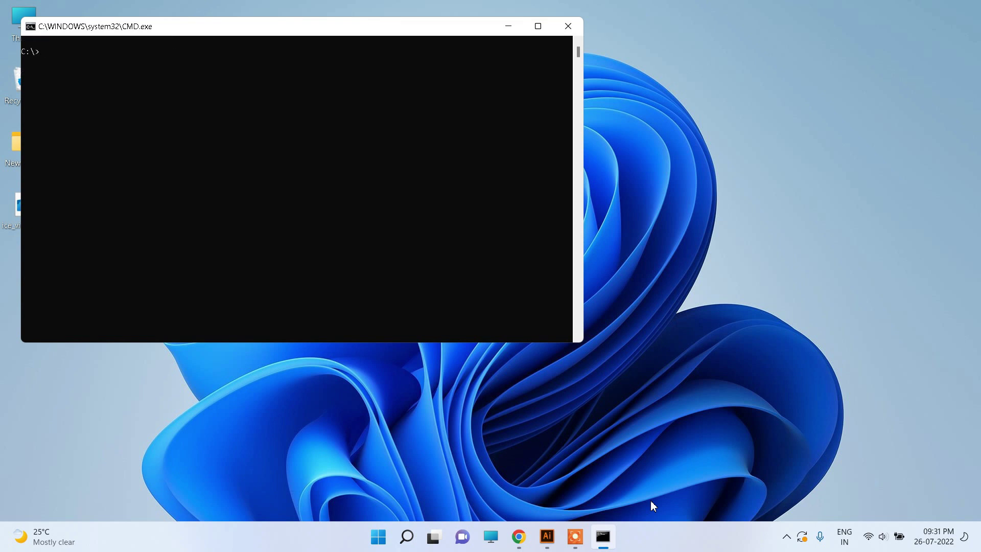
type("java -version")
key("Return")
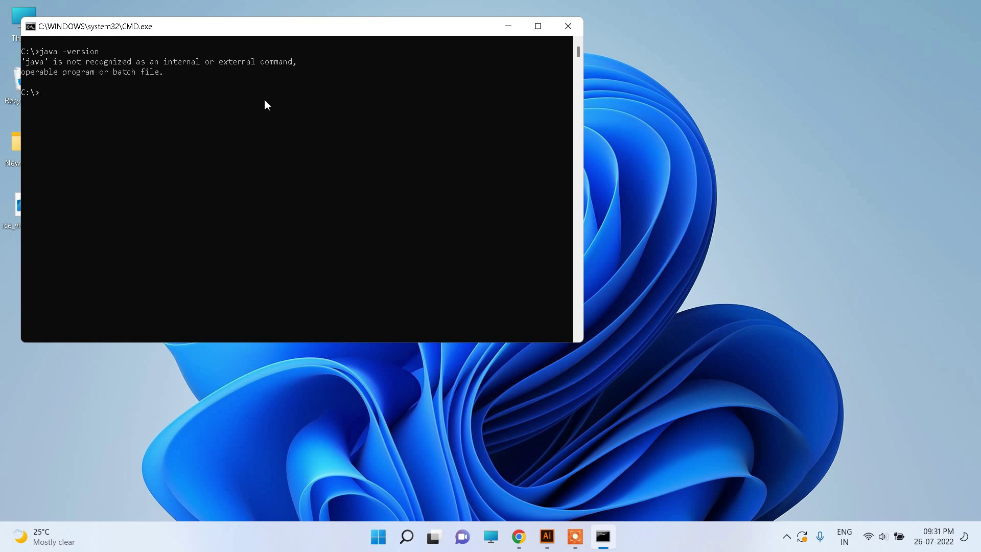
key("super+d")
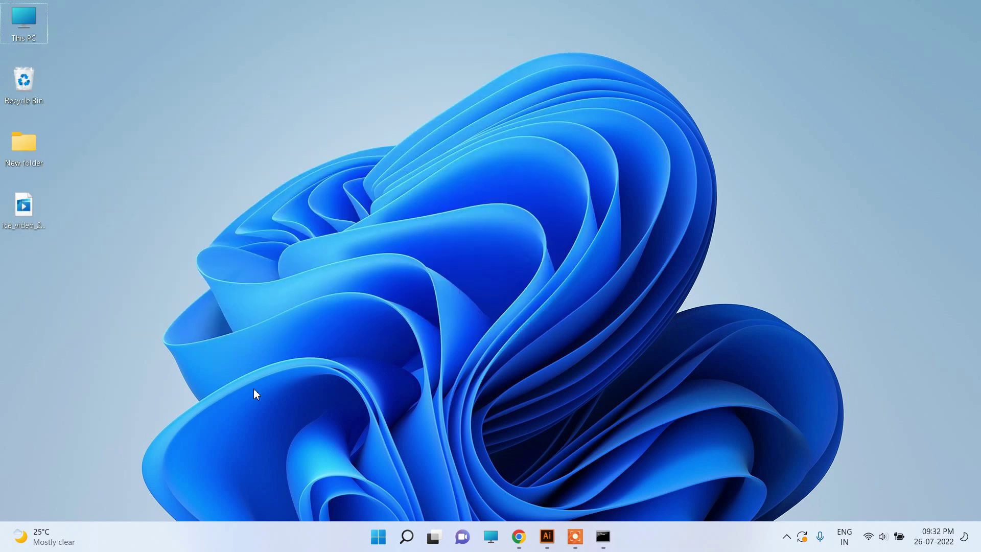
Switch to Chrome, go to google.com and search for "java jdk download"
left_click(518, 536)
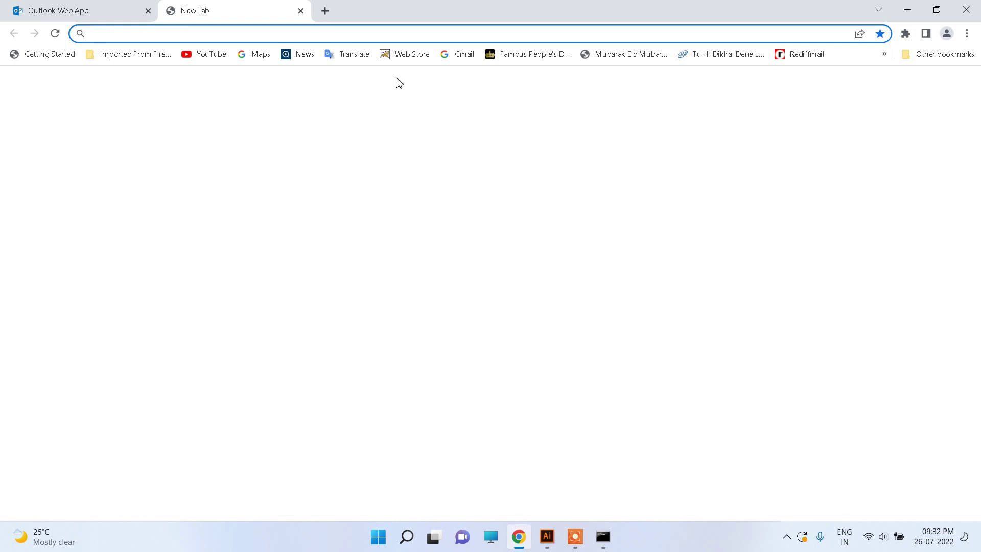
type("g")
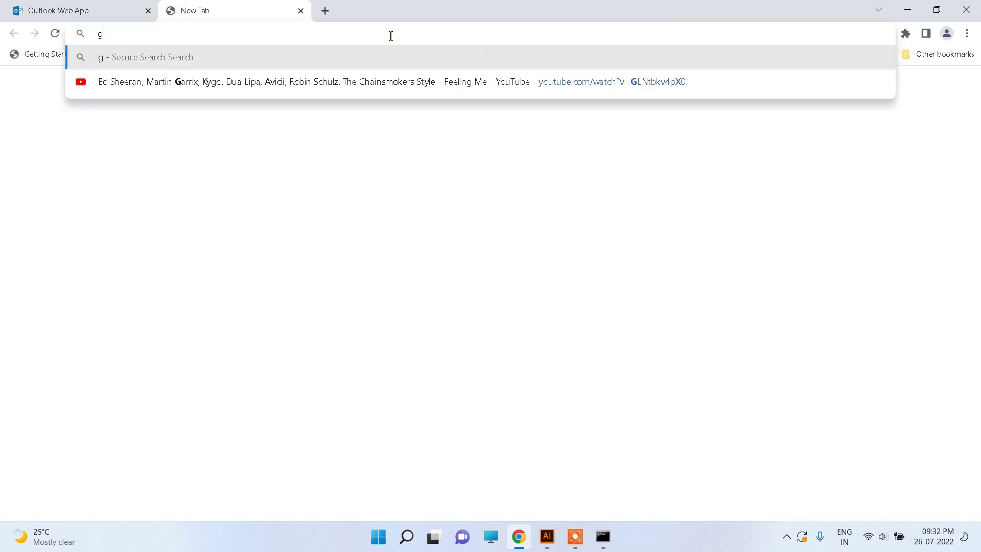
type("oogle.com")
key("Return")
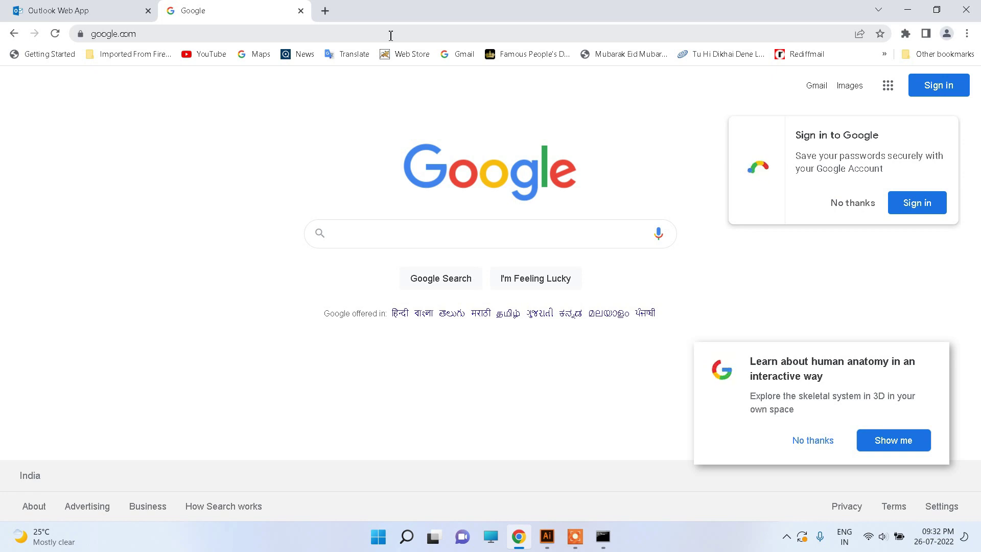
type("java")
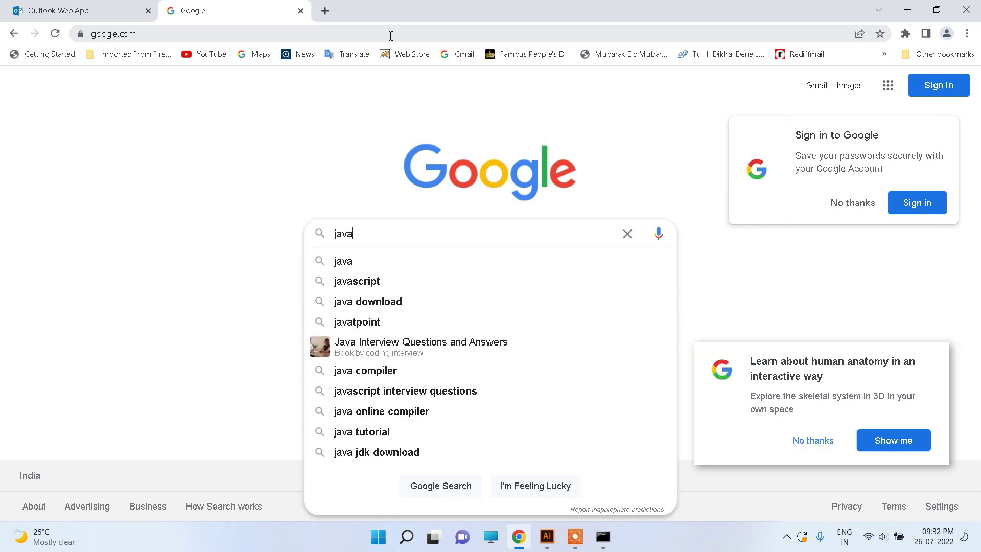
type(" jdk")
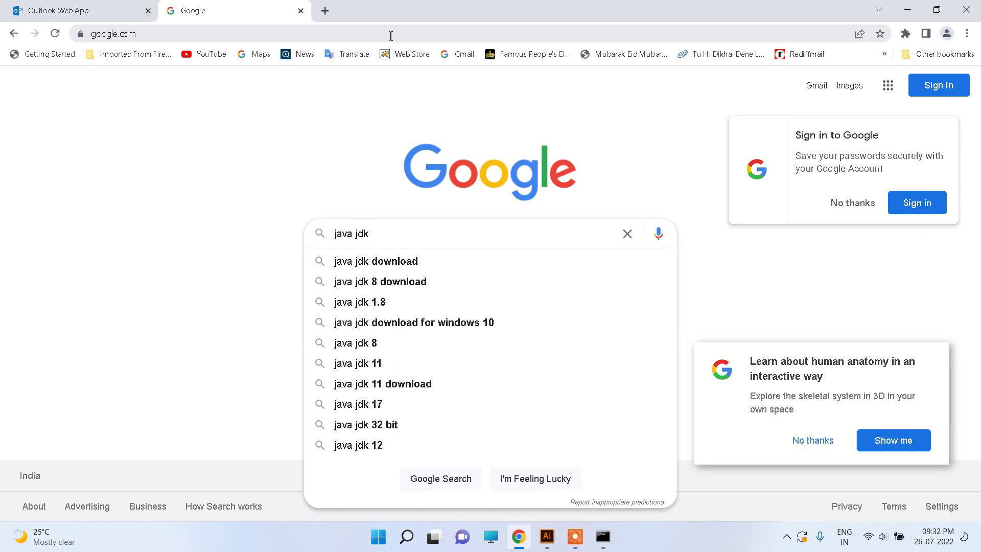
type(" download")
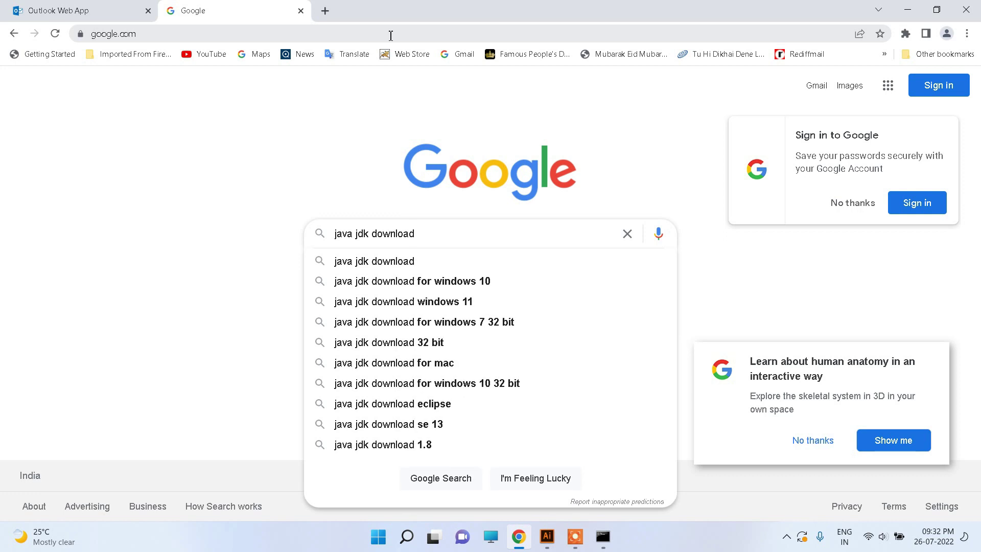
left_click(397, 262)
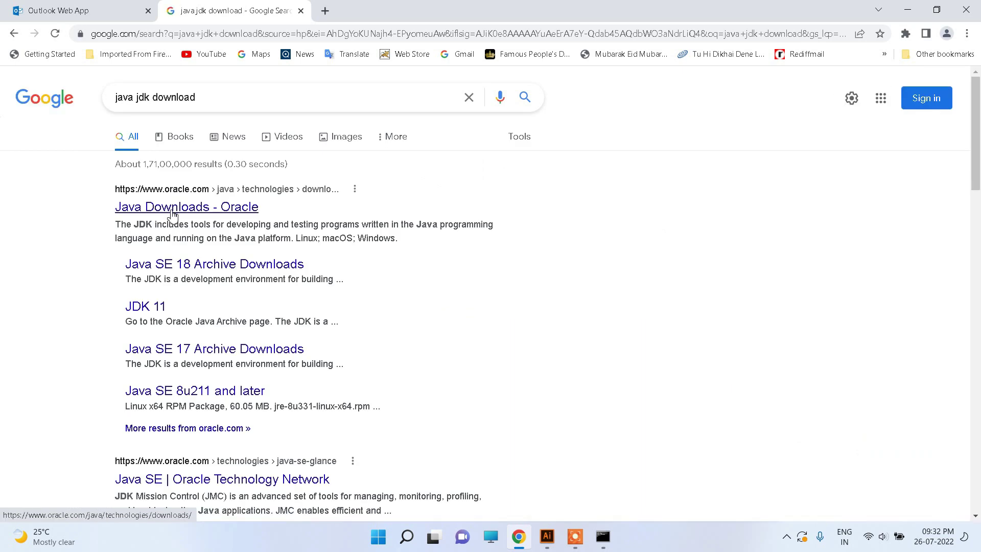
Open Oracle's Java Downloads page from the results and show the Windows packages for Java SE Development Kit 18.0.2
left_click(200, 210)
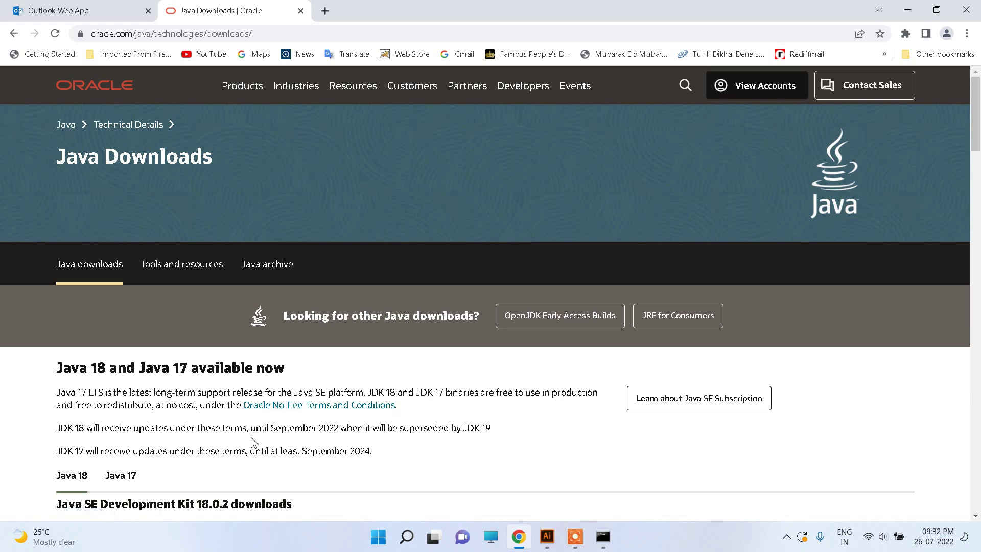
scroll(253, 442, "down", 4)
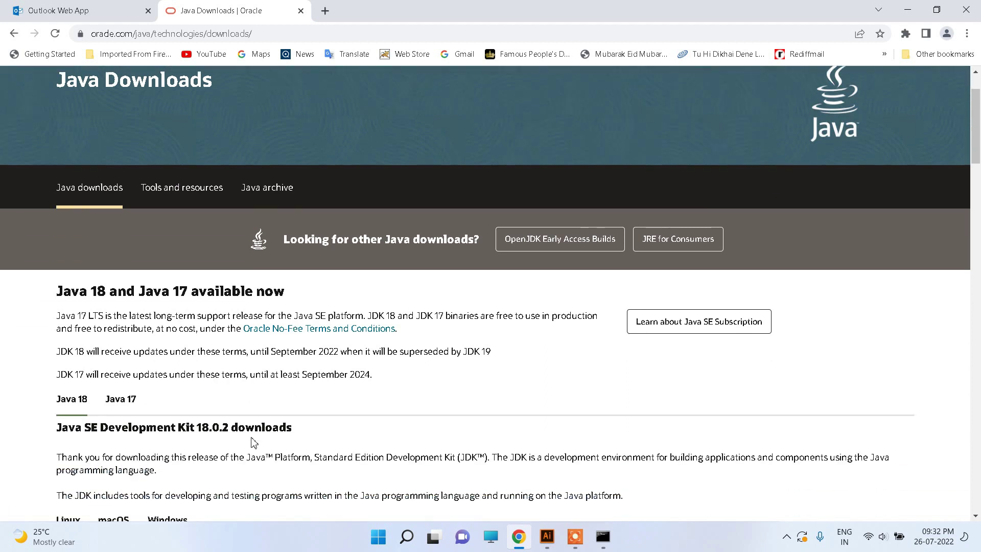
scroll(253, 442, "down", 2)
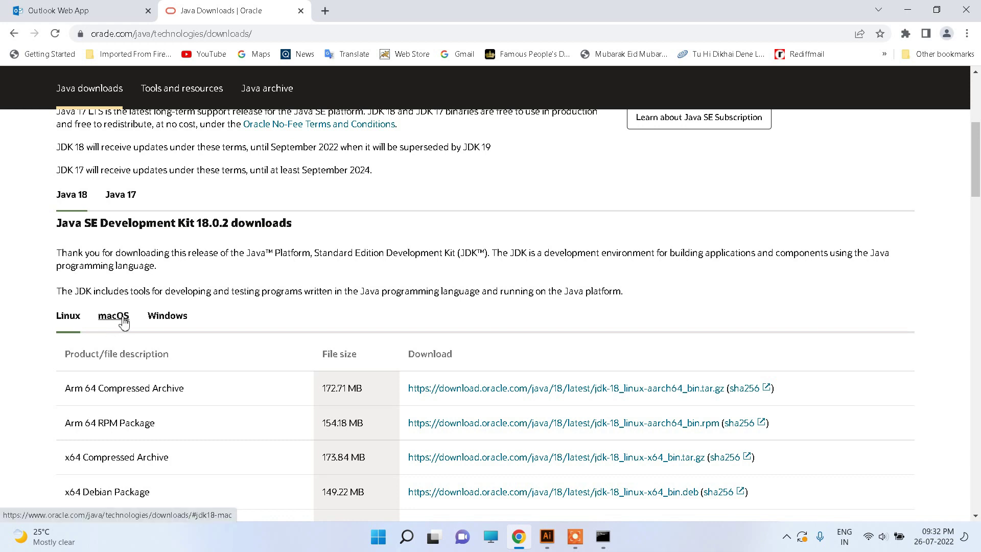
left_click(174, 319)
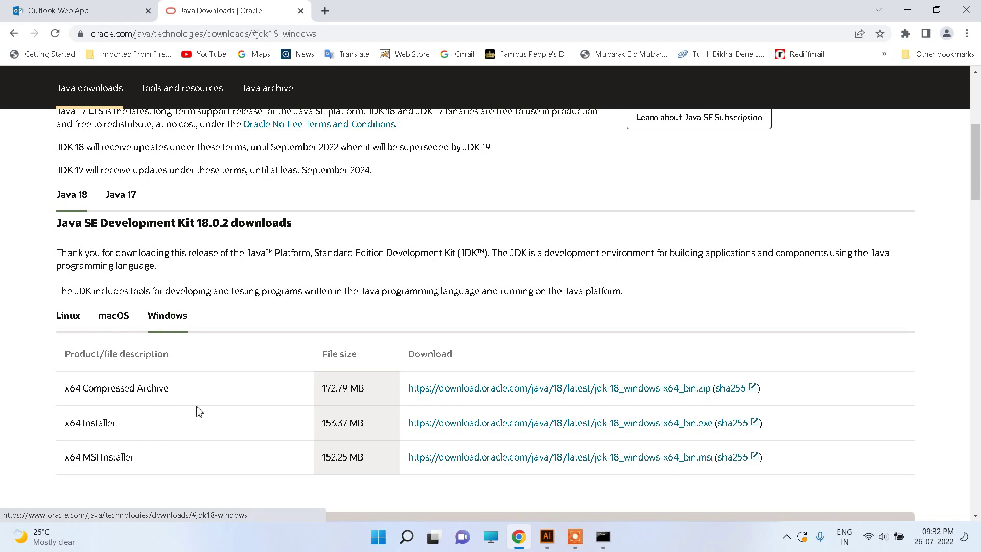
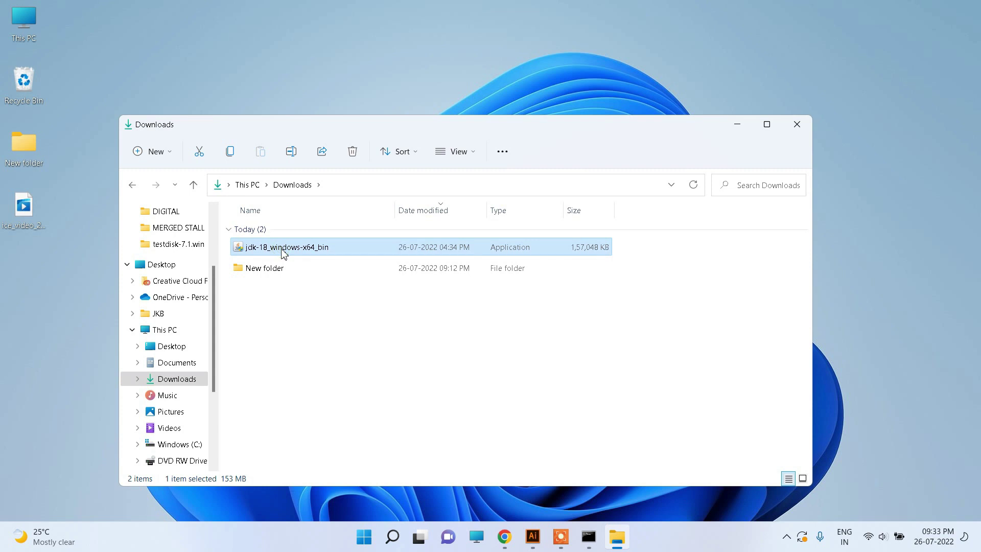
Run the jdk-18_windows-x64_bin installer from the Downloads folder
double_click(284, 252)
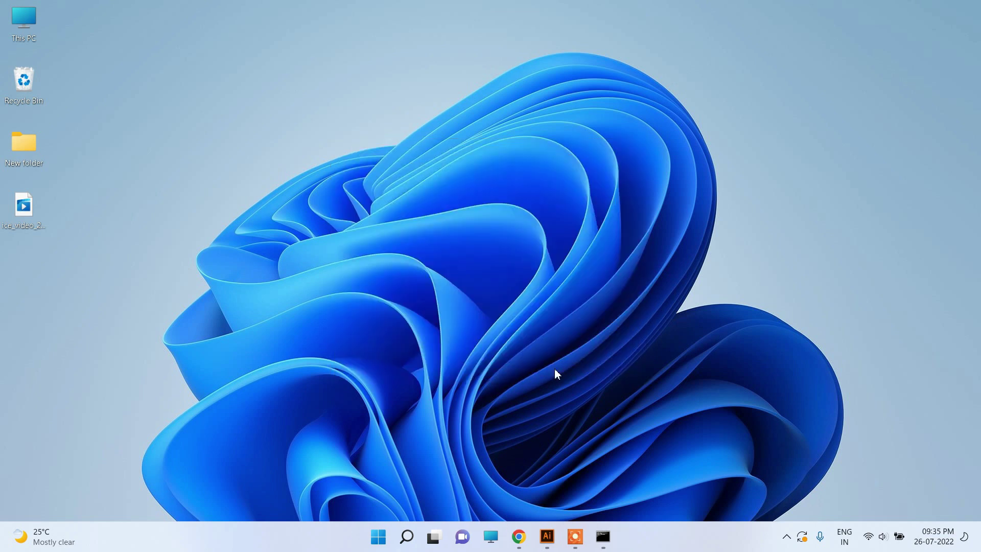
In File Explorer, open the JDK's bin folder at C:\Program Files\Java\jdk-18.0.2\bin
double_click(30, 17)
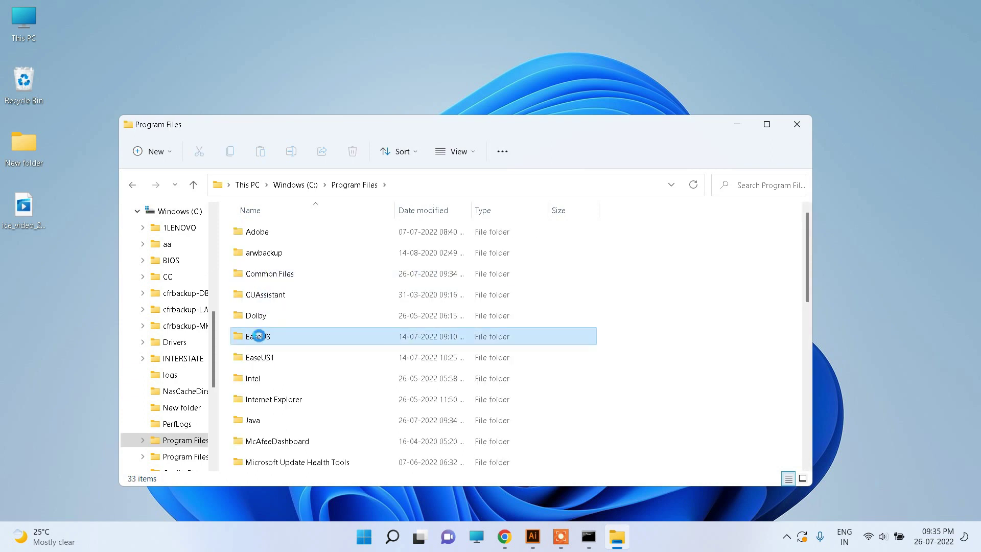
key("j")
double_click(265, 420)
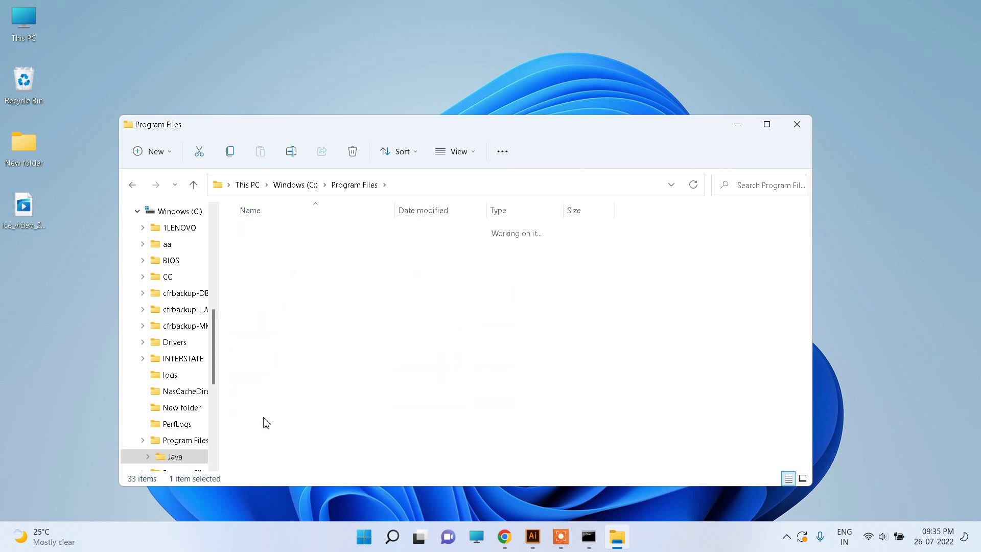
double_click(264, 231)
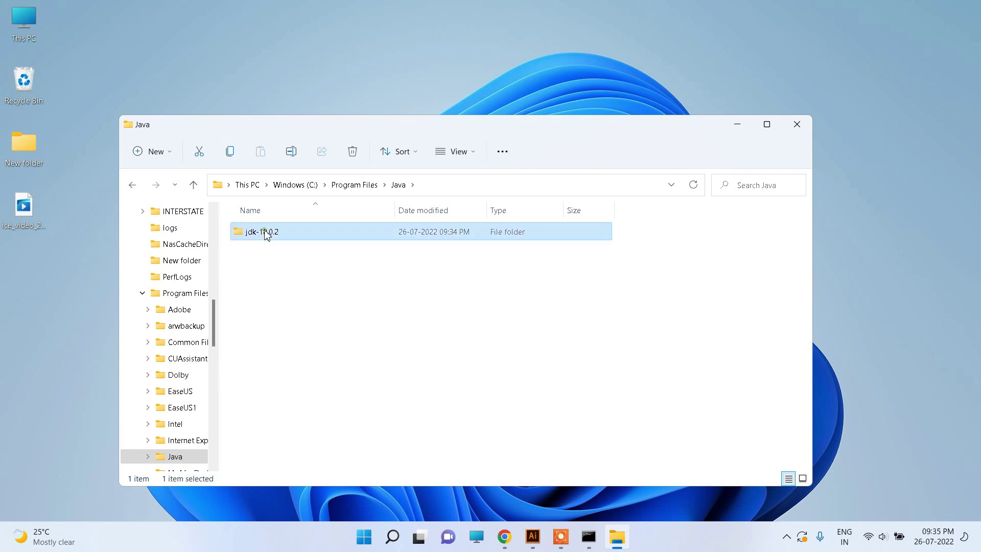
double_click(265, 232)
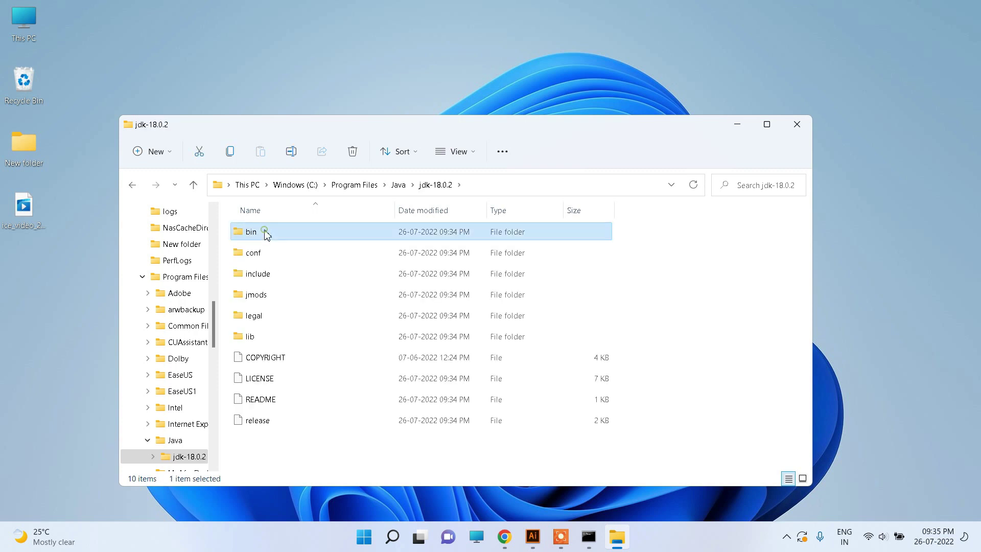
Copy the full path of the open bin folder, C:\Program Files\Java\jdk-18.0.2\bin
left_click(507, 190)
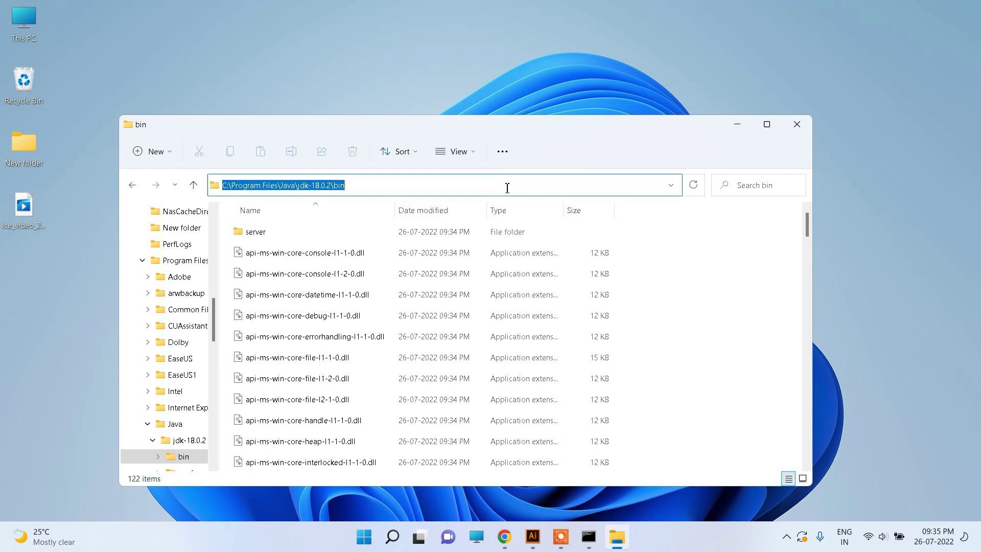
right_click(290, 188)
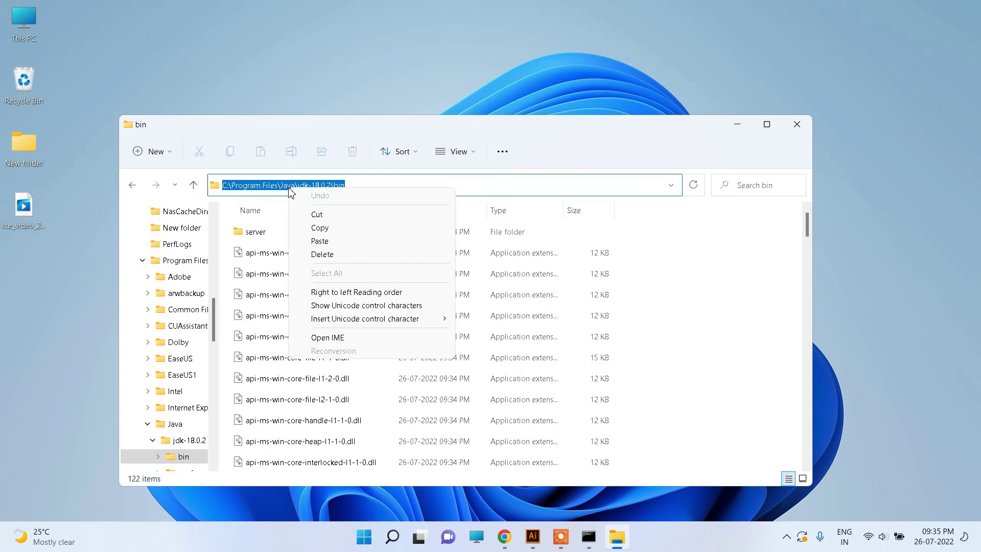
left_click(327, 228)
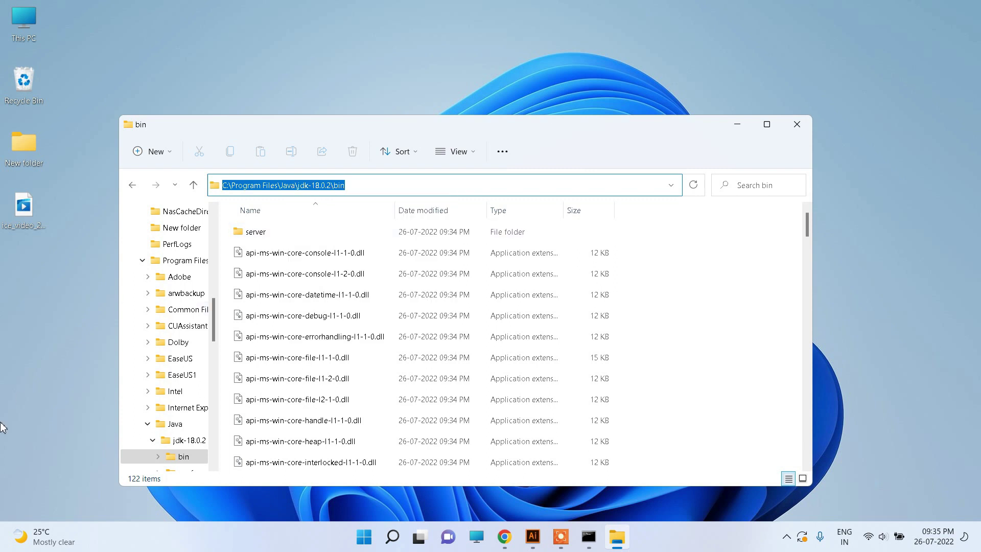
left_click(446, 518)
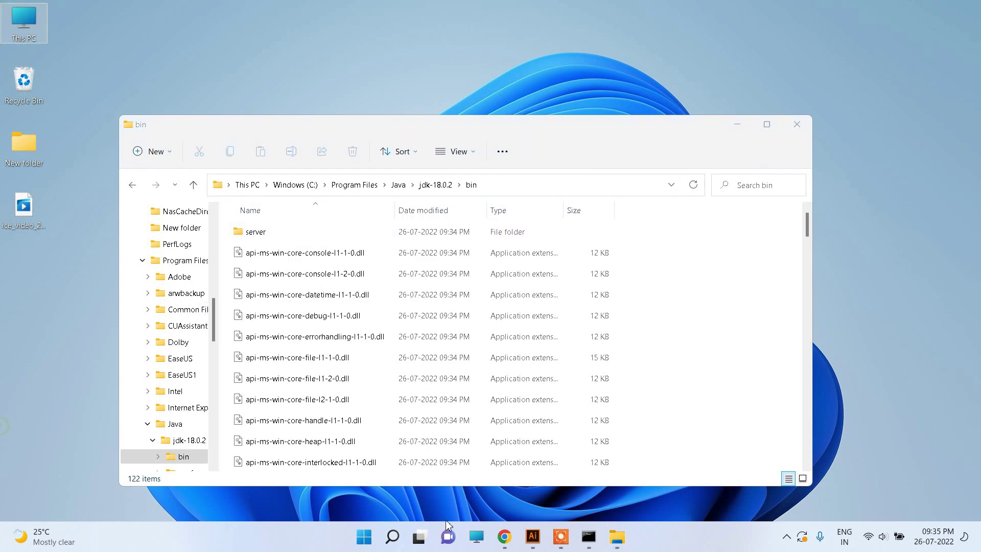
Search Windows for "envi", open the system environment variables settings, minimize the bin folder window and open the Environment Variables dialog
left_click(364, 536)
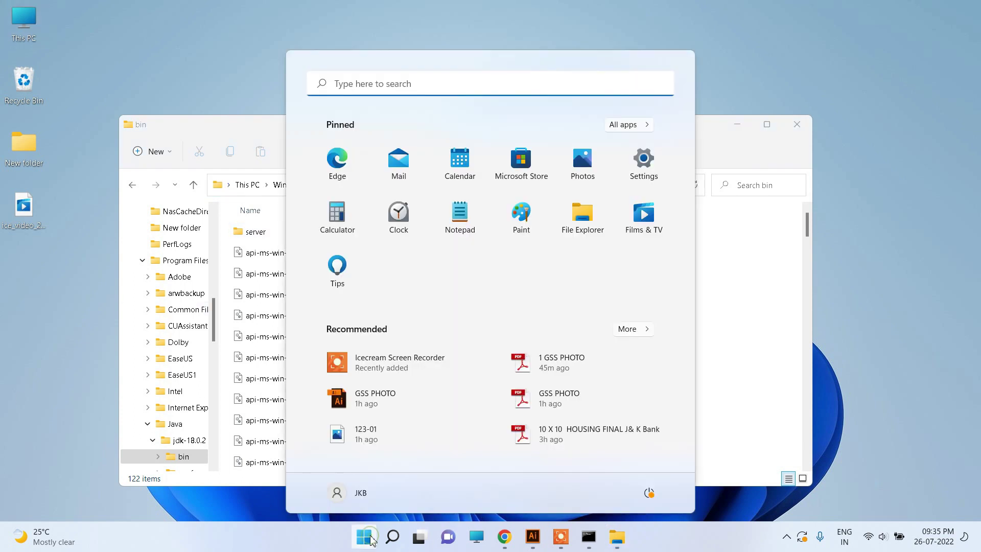
left_click(416, 85)
type("envi")
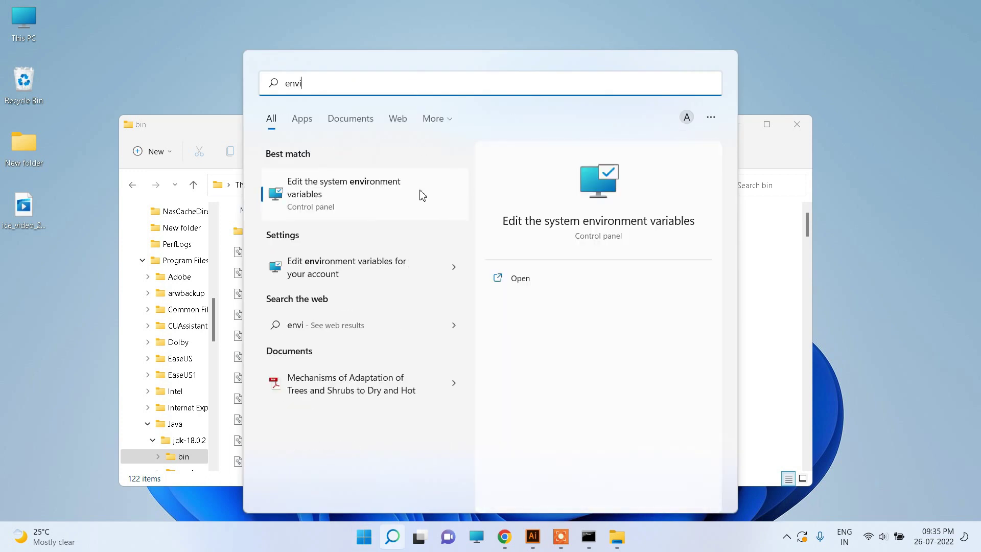
left_click(361, 190)
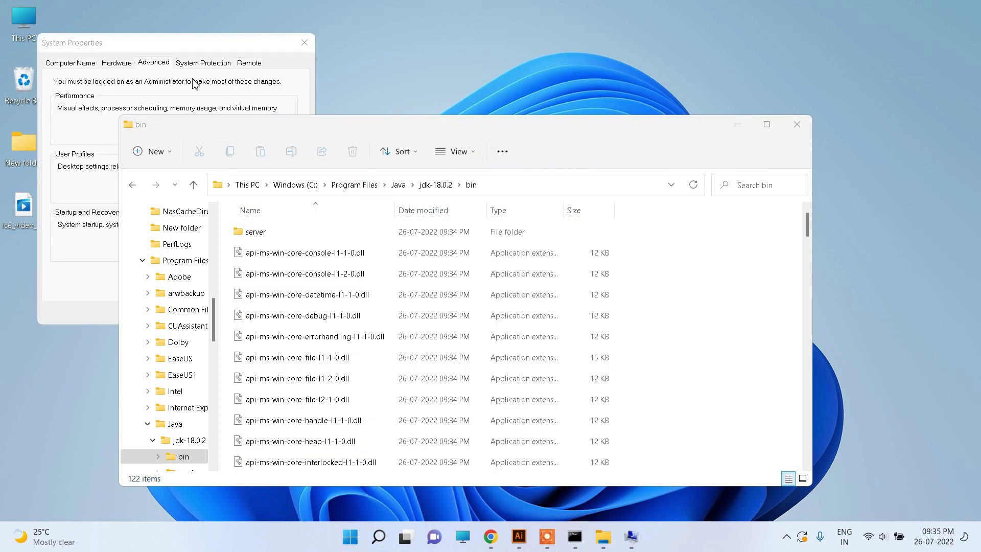
left_click(739, 125)
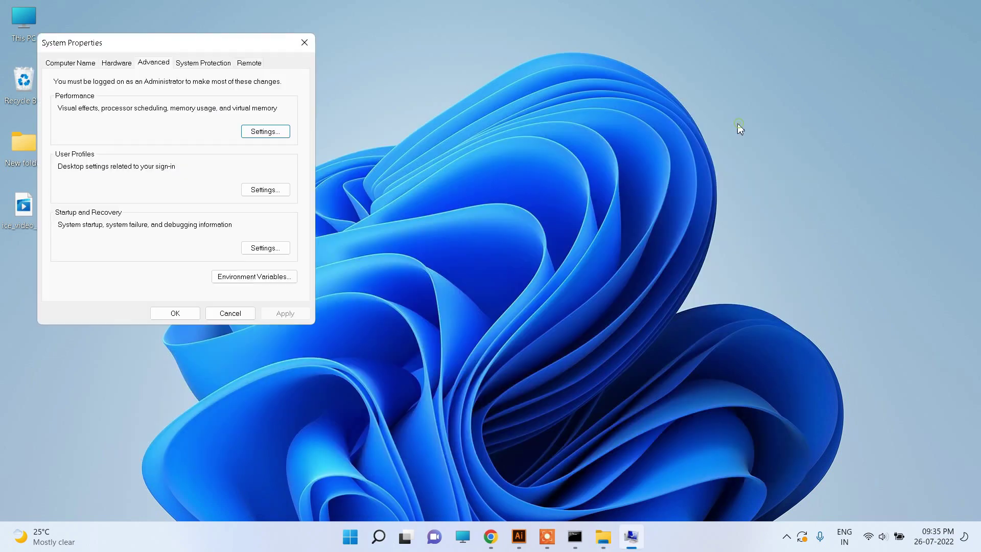
left_click(265, 278)
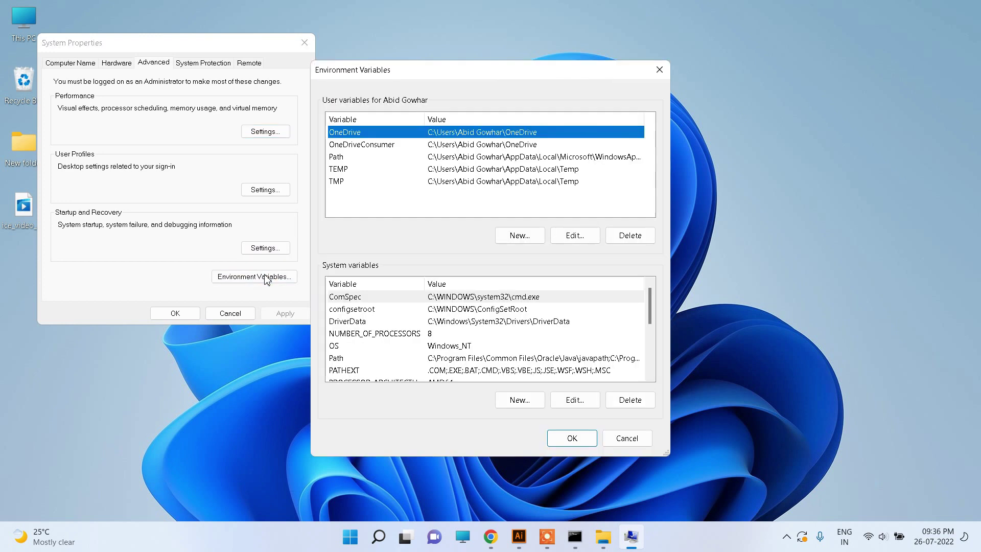
Add C:\Program Files\Java\jdk-18.0.2\bin as a new entry in the user Path variable and confirm the edit
left_click(373, 157)
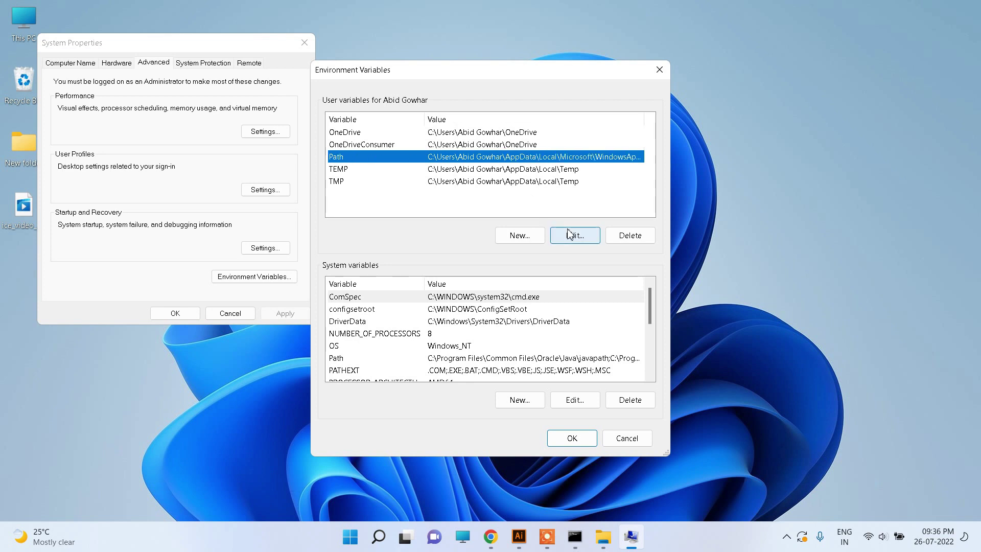
left_click(583, 240)
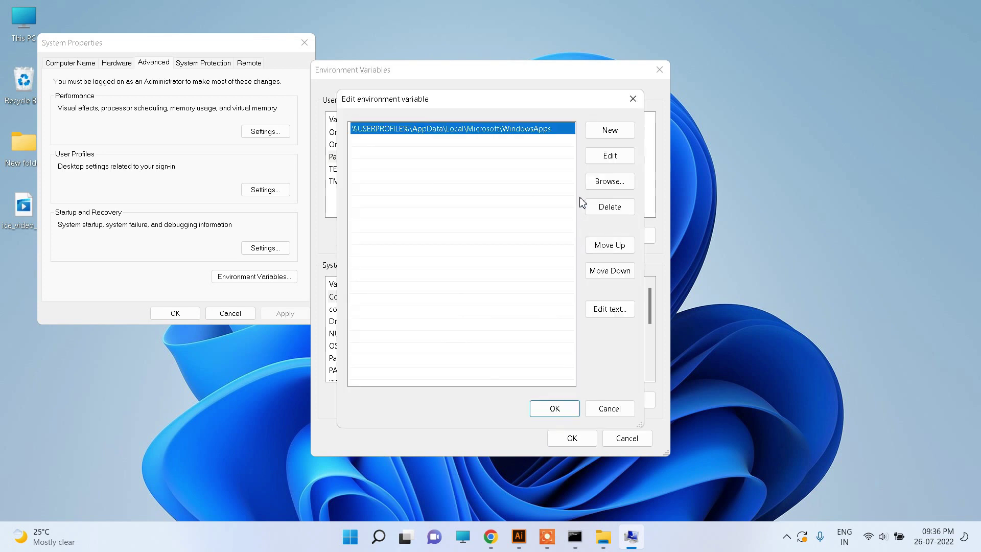
left_click(609, 131)
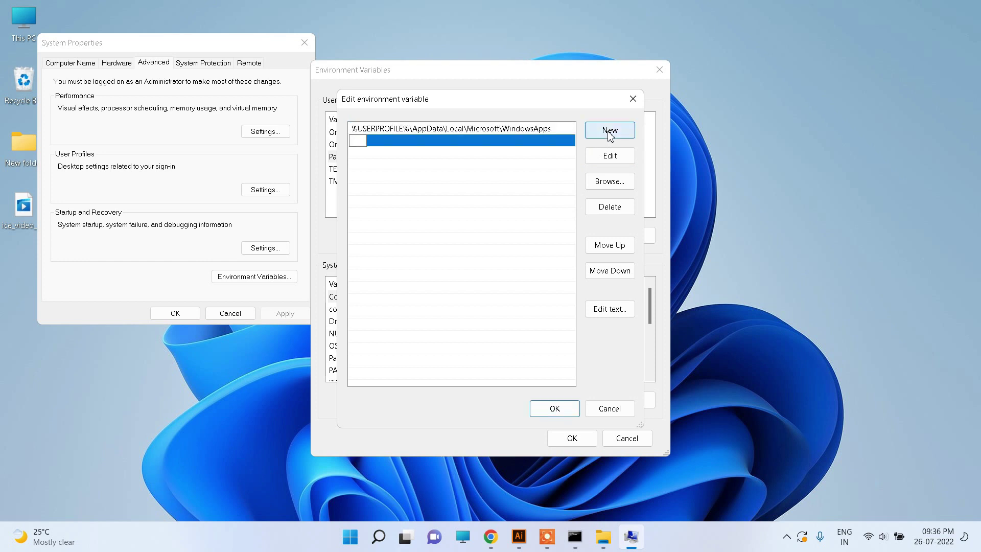
key("ctrl+v")
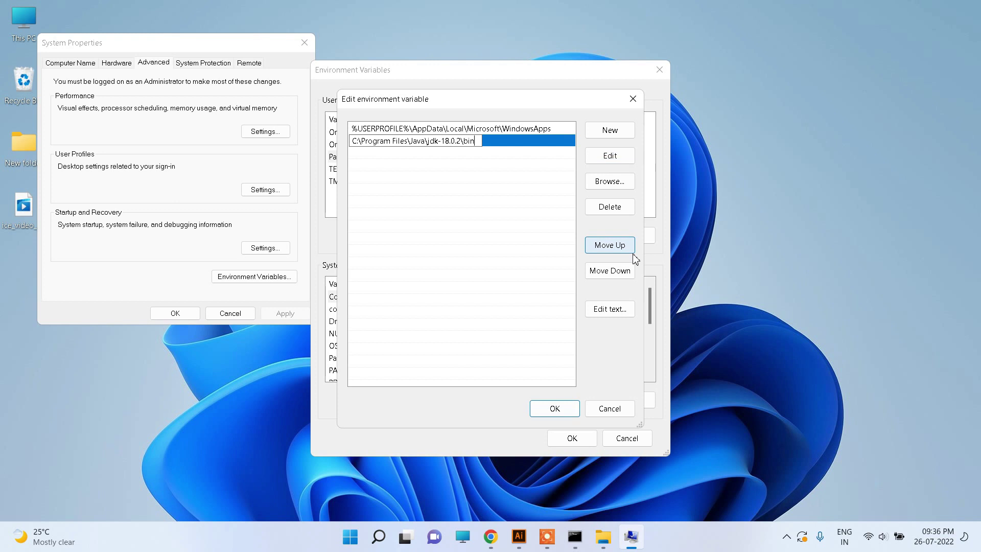
left_click(559, 409)
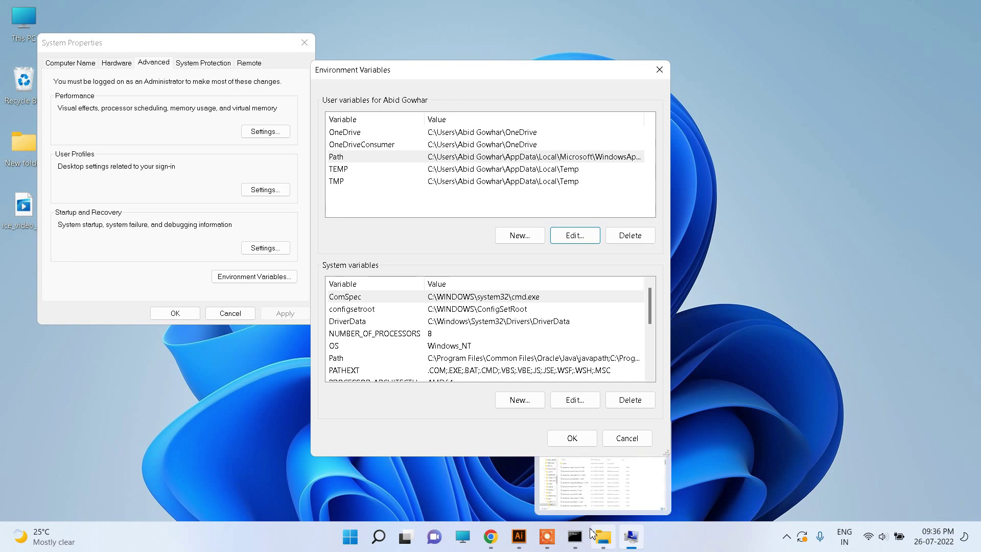
Return to the open File Explorer window, go up to the jdk-18.0.2 folder and copy its full path, C:\Program Files\Java\jdk-18.0.2
mouse_move(604, 542)
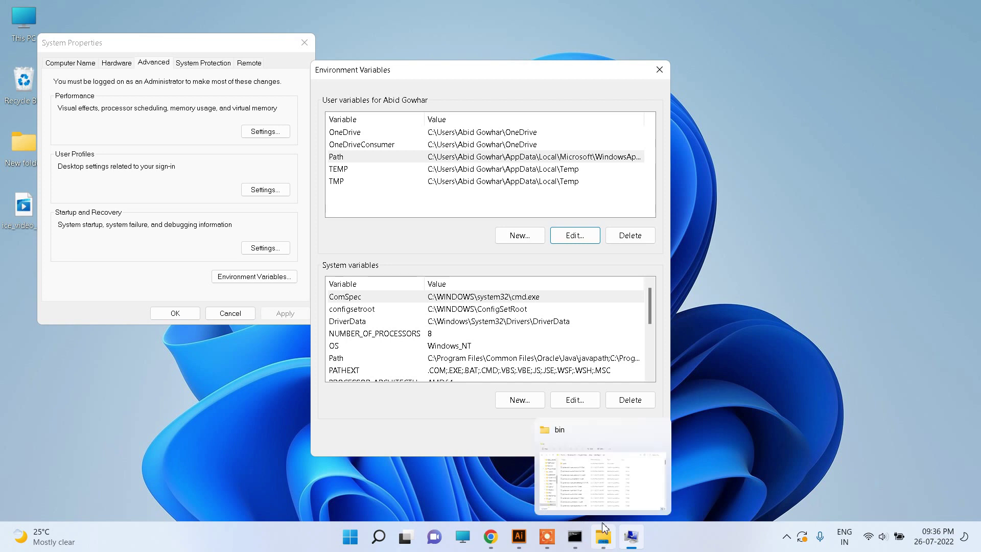
left_click(603, 484)
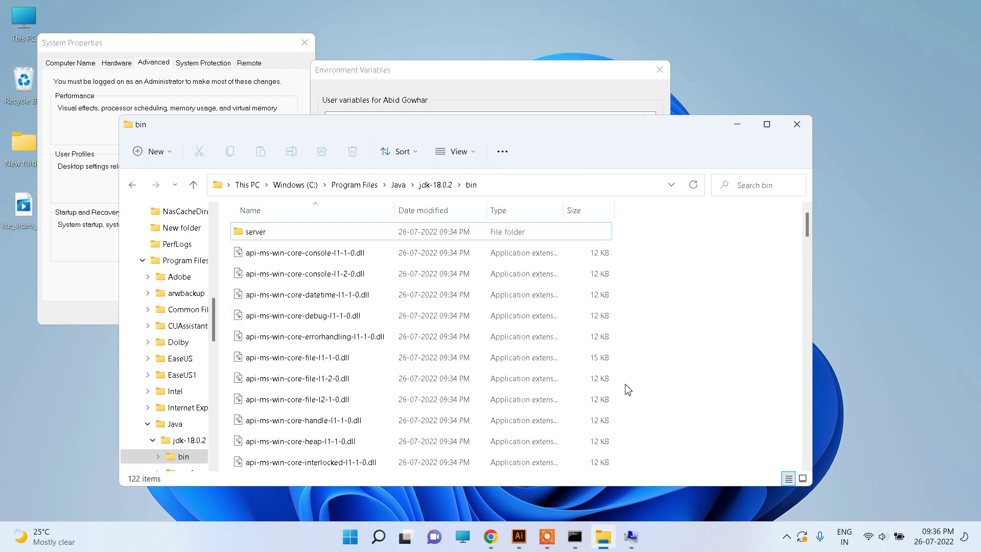
left_click(436, 188)
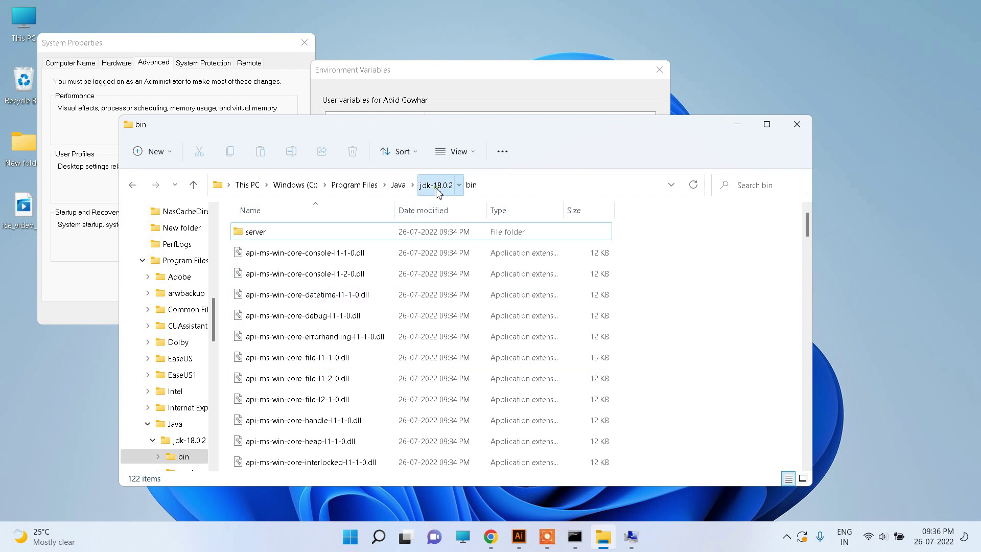
left_click(478, 191)
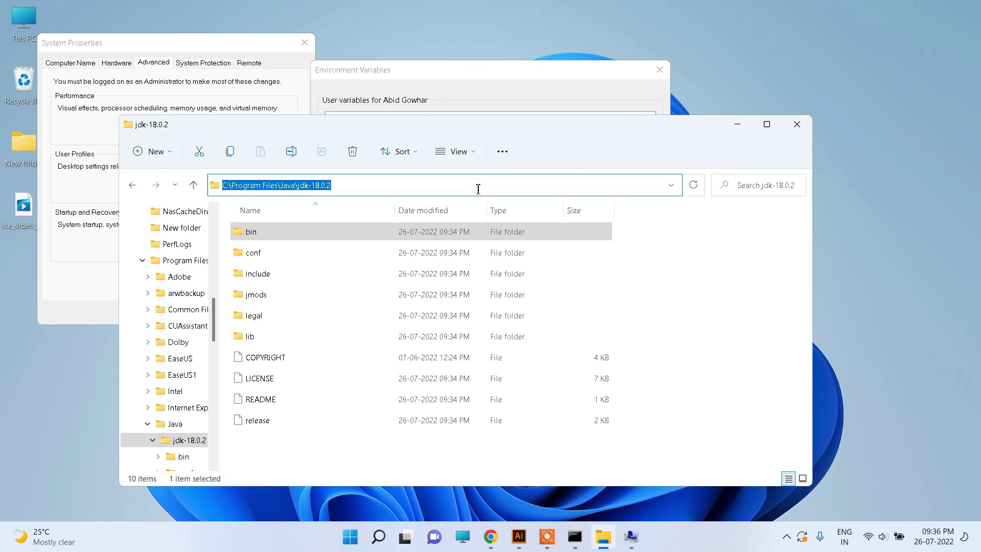
Back in Environment Variables, create a system variable named JAVA_HOME with the value C:\Program Files\Java\jdk-18.0.2
mouse_move(633, 540)
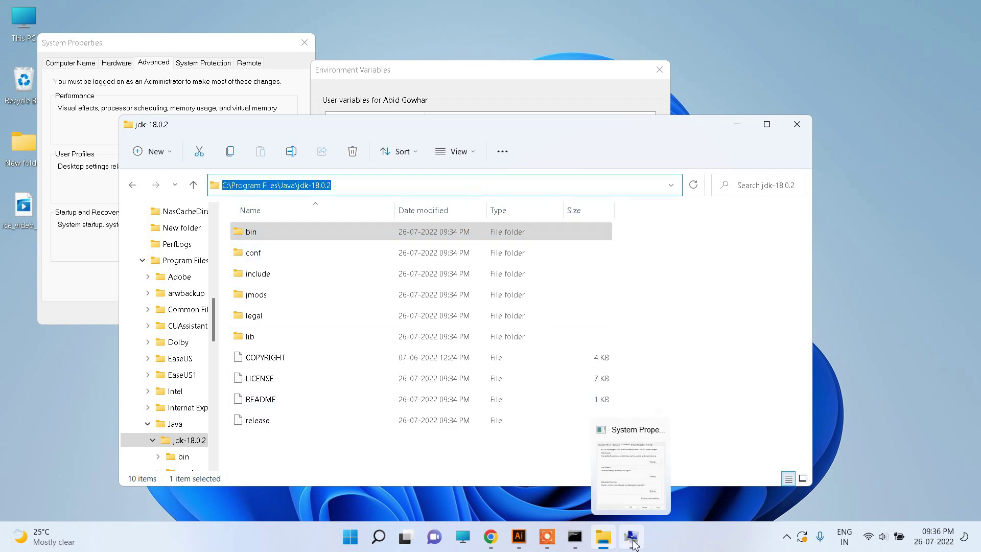
left_click(629, 497)
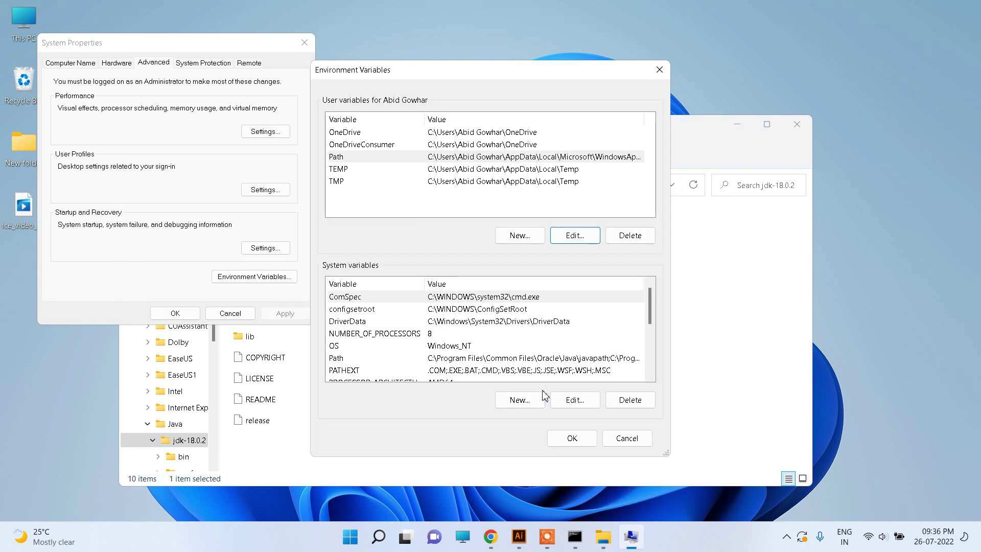
left_click(483, 369)
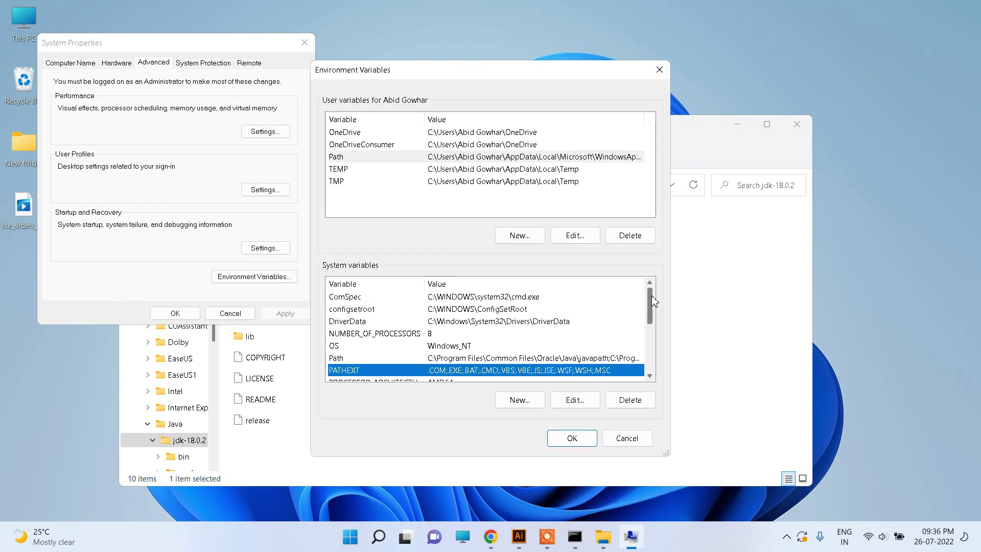
left_click(520, 400)
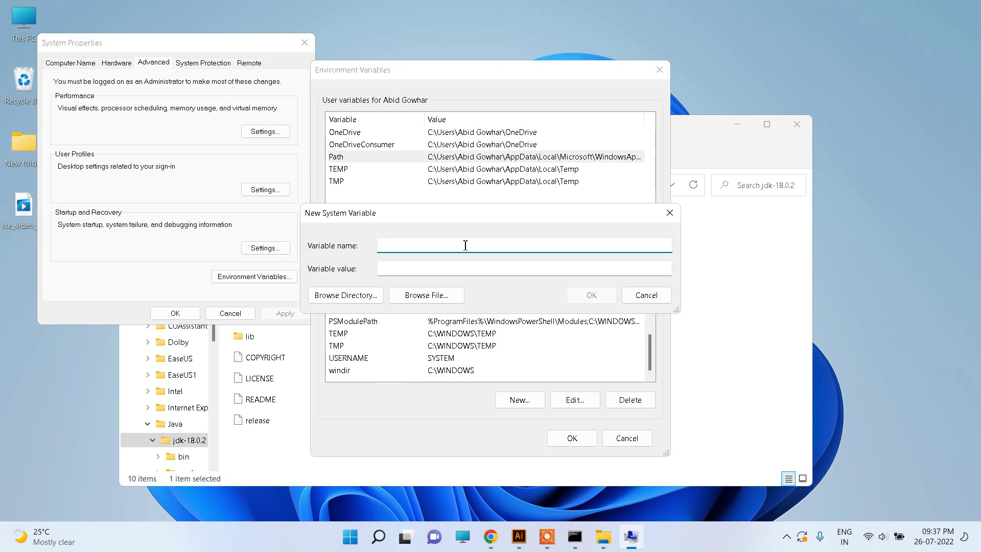
type("JAVA_HOME")
left_click(438, 269)
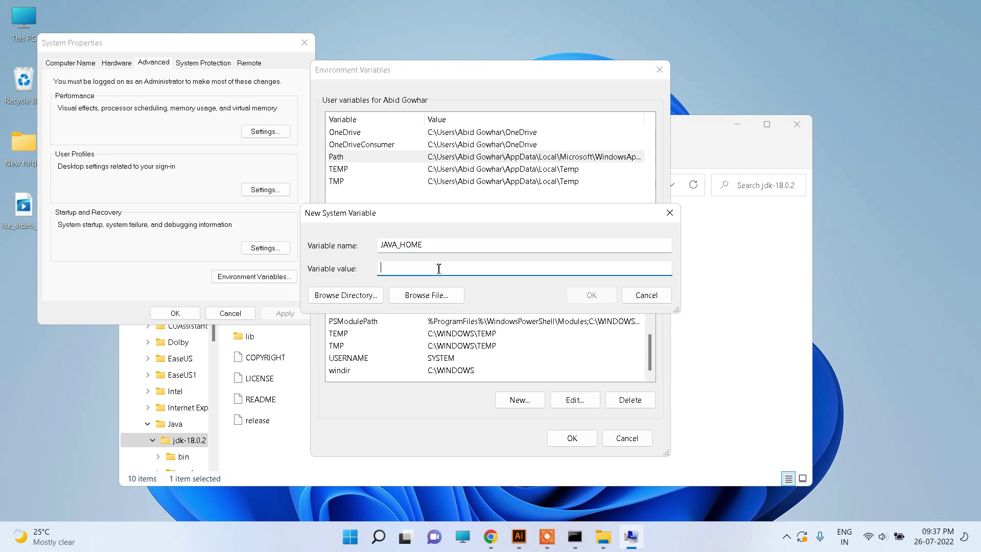
key("ctrl+v")
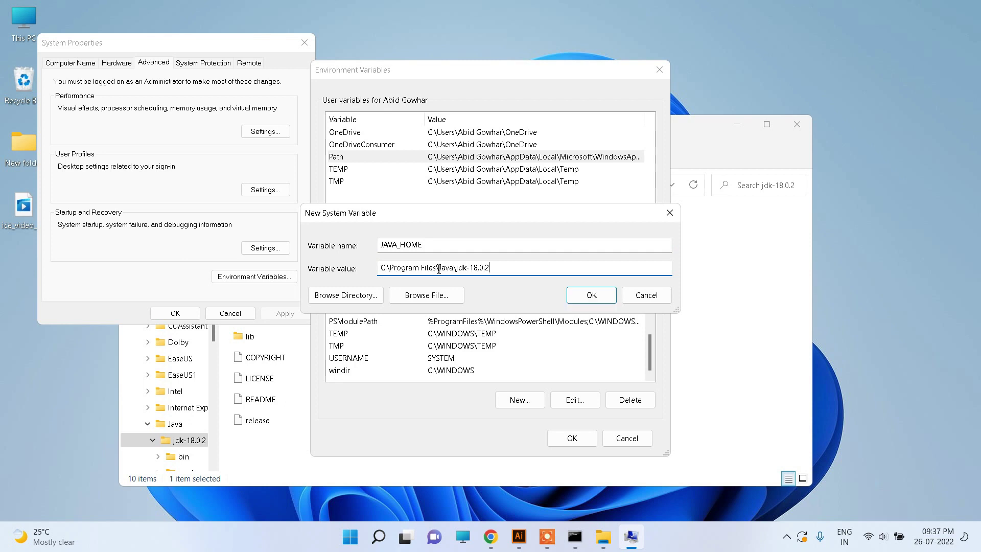
left_click(595, 296)
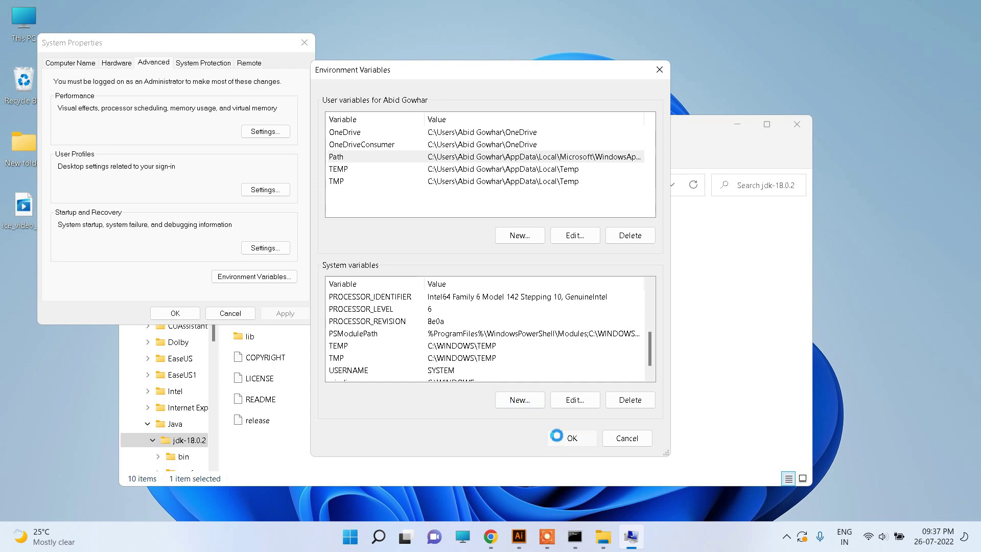
Confirm the Environment Variables and System Properties dialogs, and close the jdk-18.0.2 folder window
left_click(572, 437)
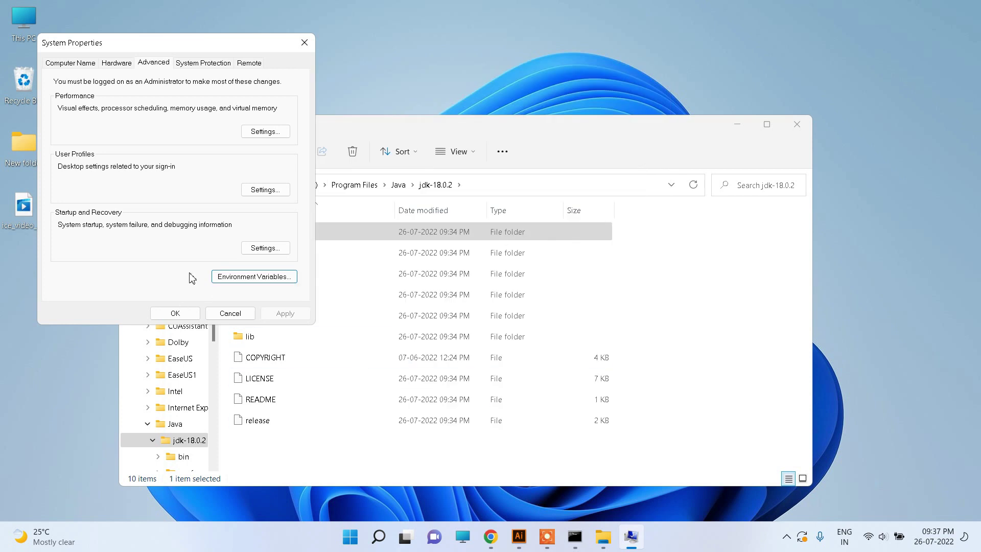
left_click(175, 313)
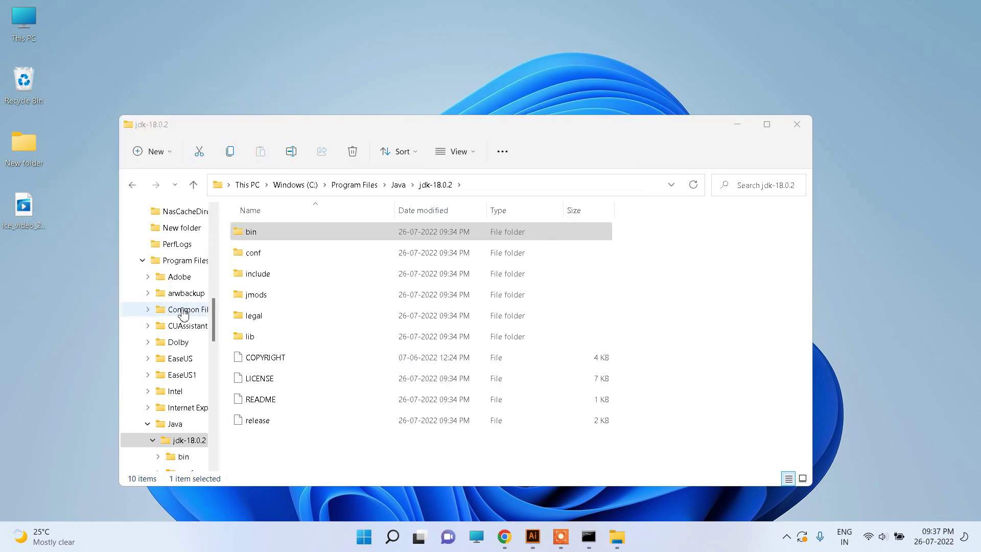
left_click(798, 127)
Switch to the already open Command Prompt, rerun java -version and close the window
mouse_move(611, 531)
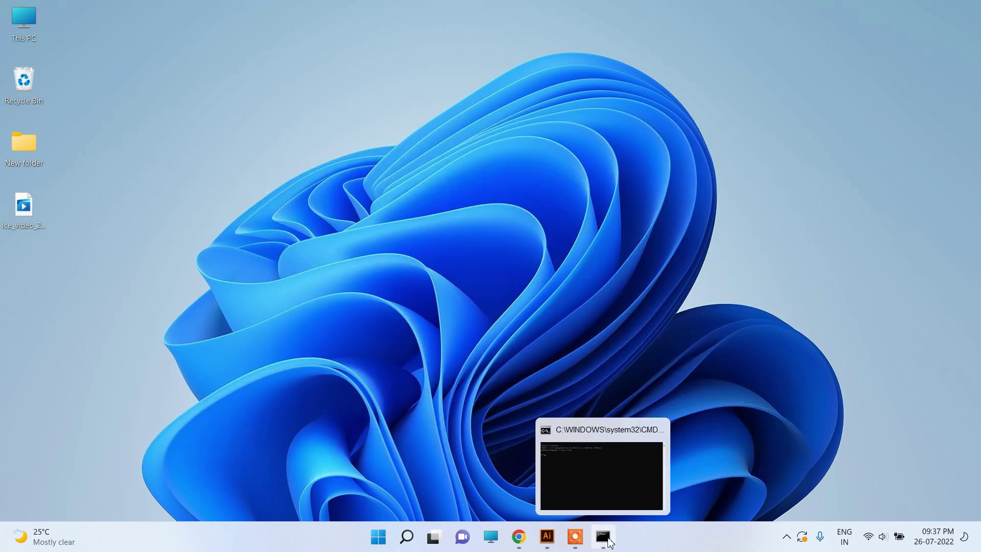
left_click(610, 495)
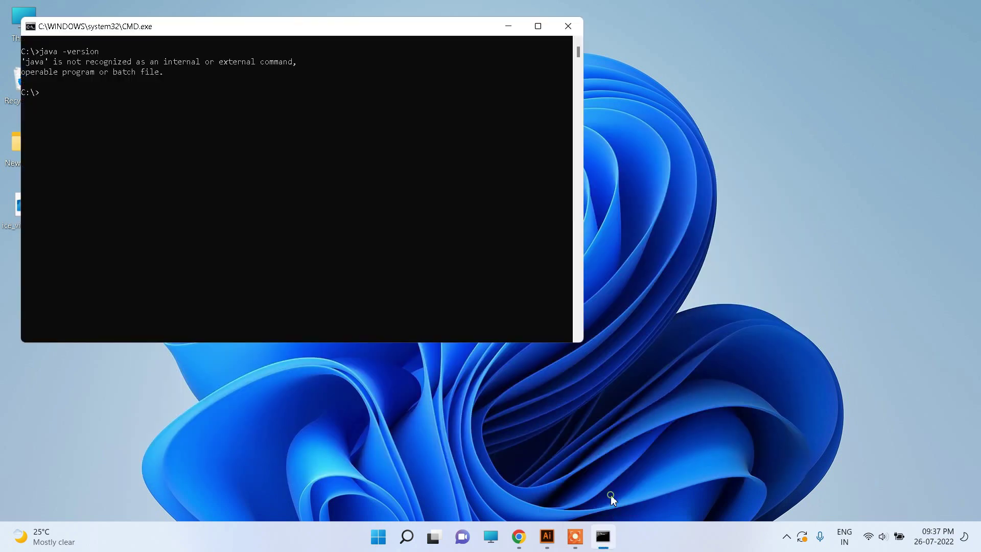
left_click(136, 216)
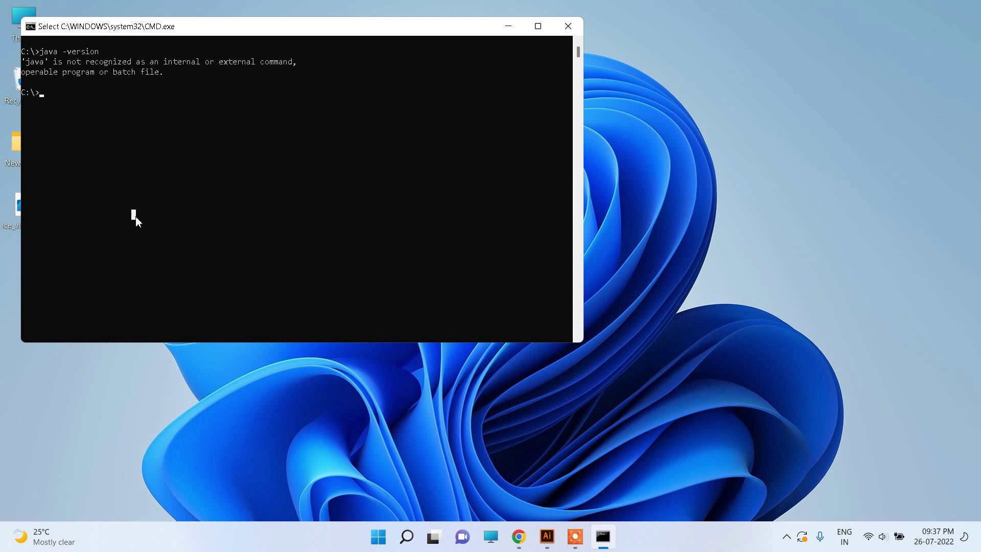
key("Up")
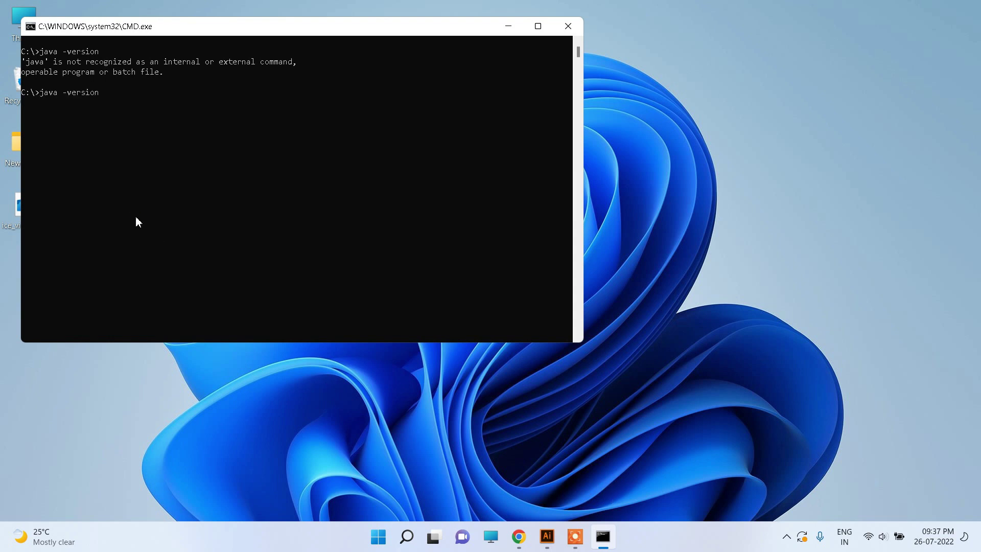
key("Return")
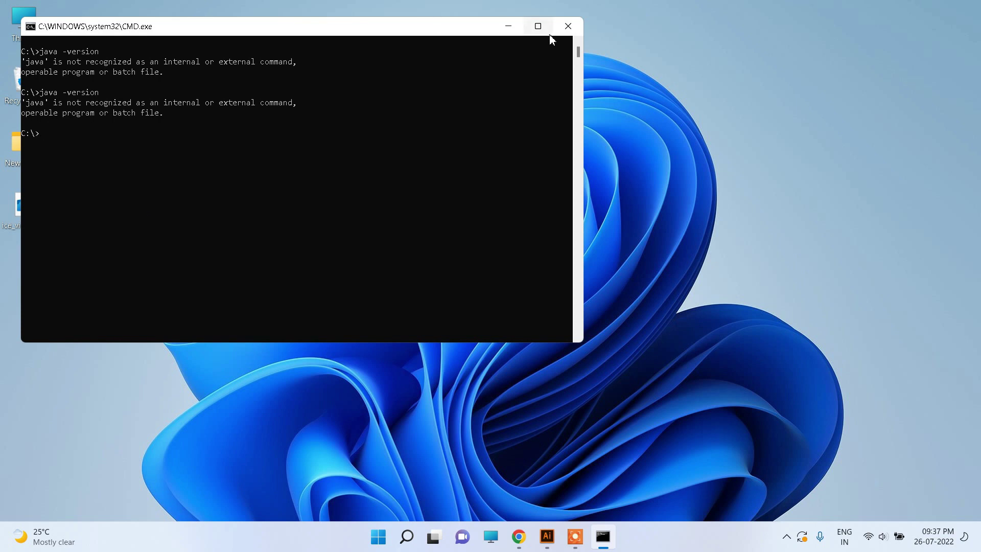
left_click(567, 26)
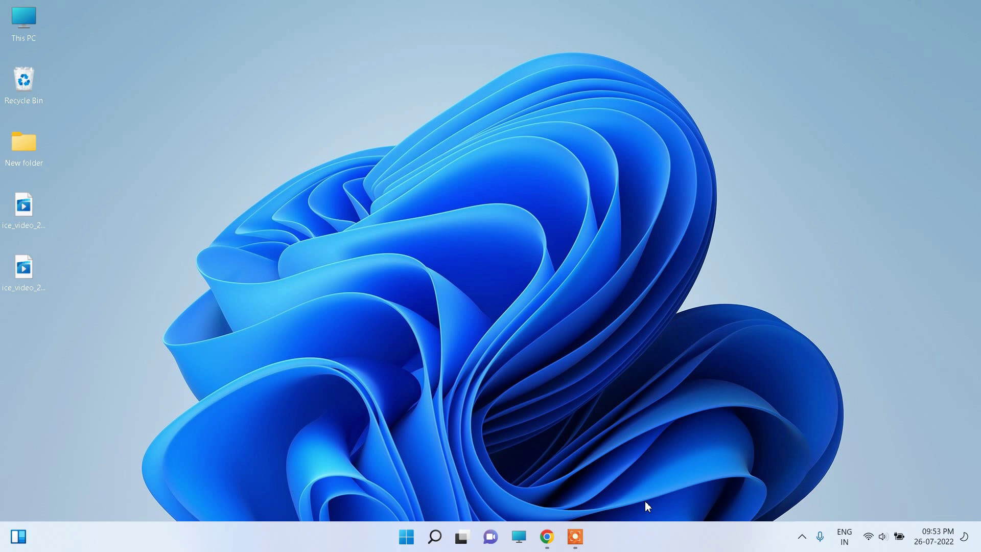
Open a new Command Prompt, check the installation with java -version and javac -version, and close it
key("super+r")
key("Return")
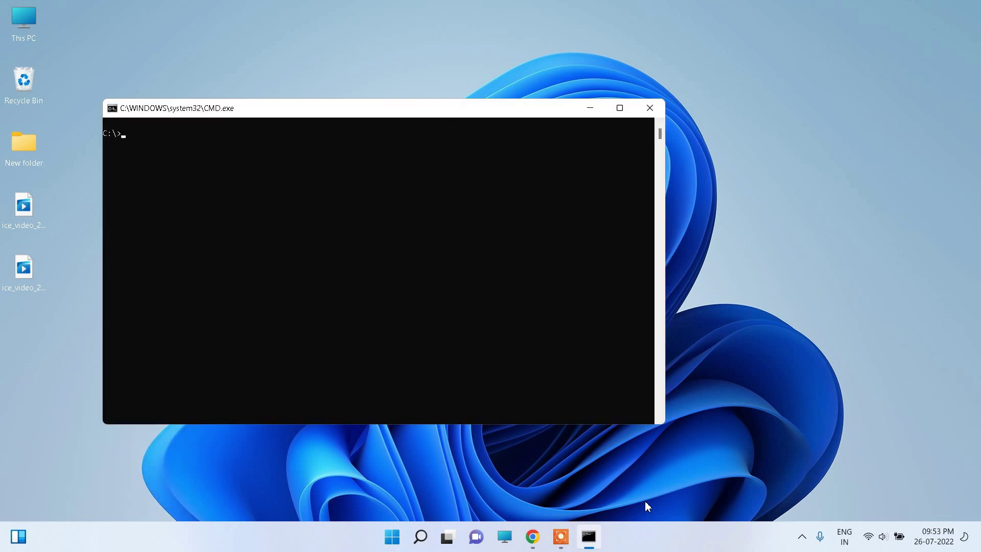
type("java -version")
key("Return")
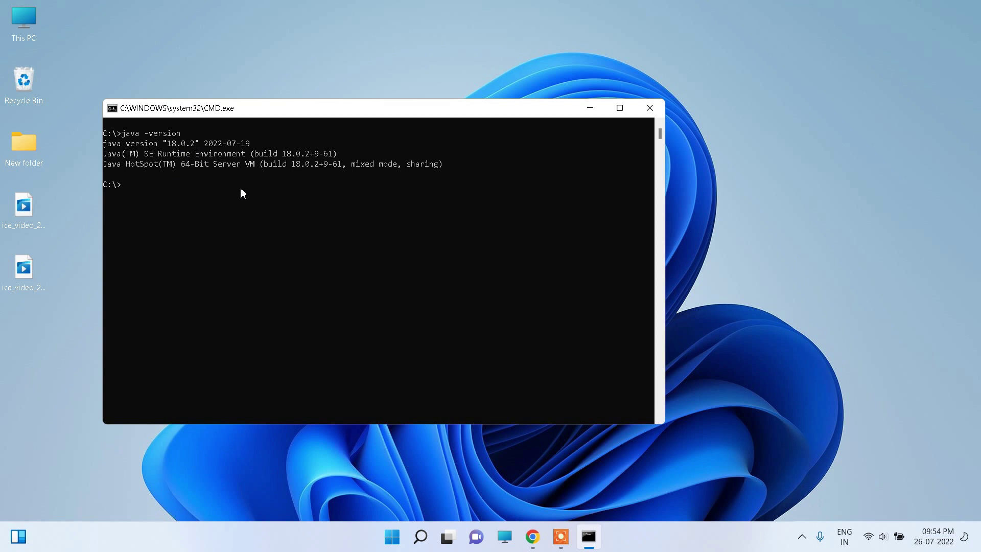
type("javac -version")
key("Return")
left_click(656, 111)
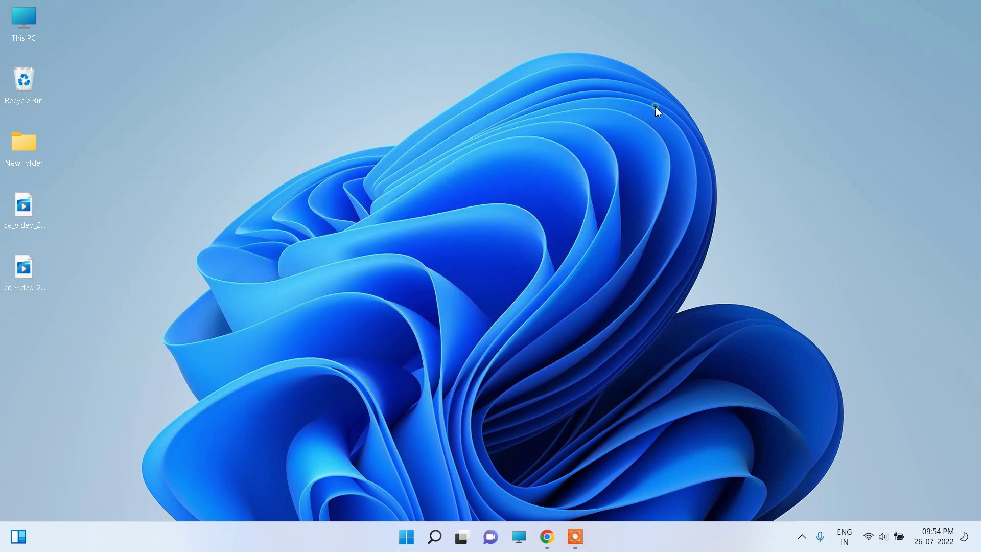
In Chrome, go to google.com, search for "android studio download" and open the Download Android Studio result from developer.android.com
left_click(547, 536)
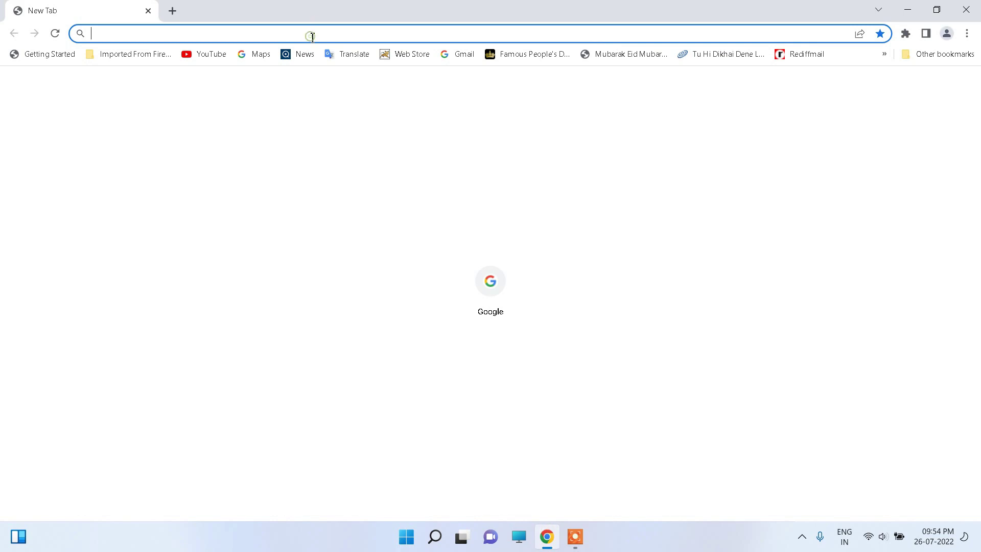
type("google.com")
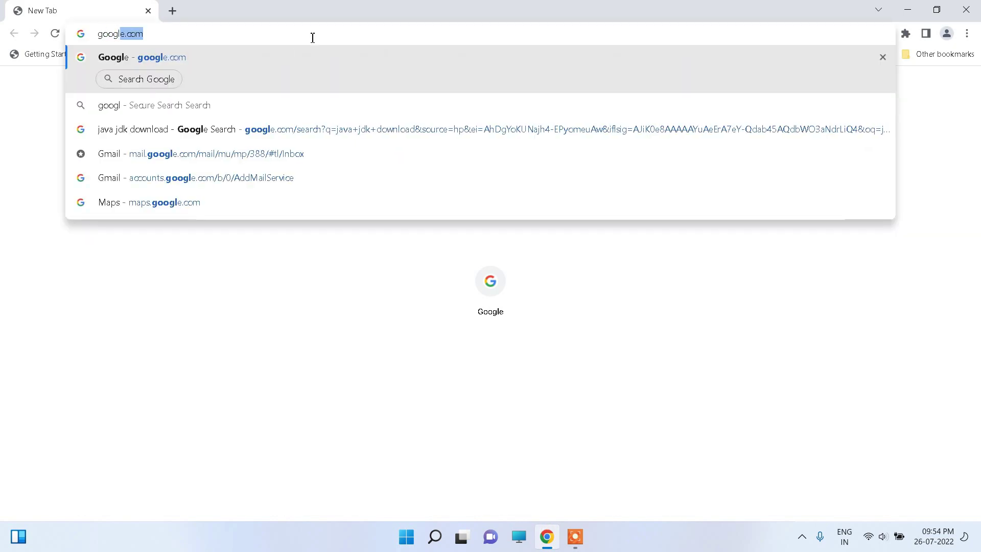
key("Return")
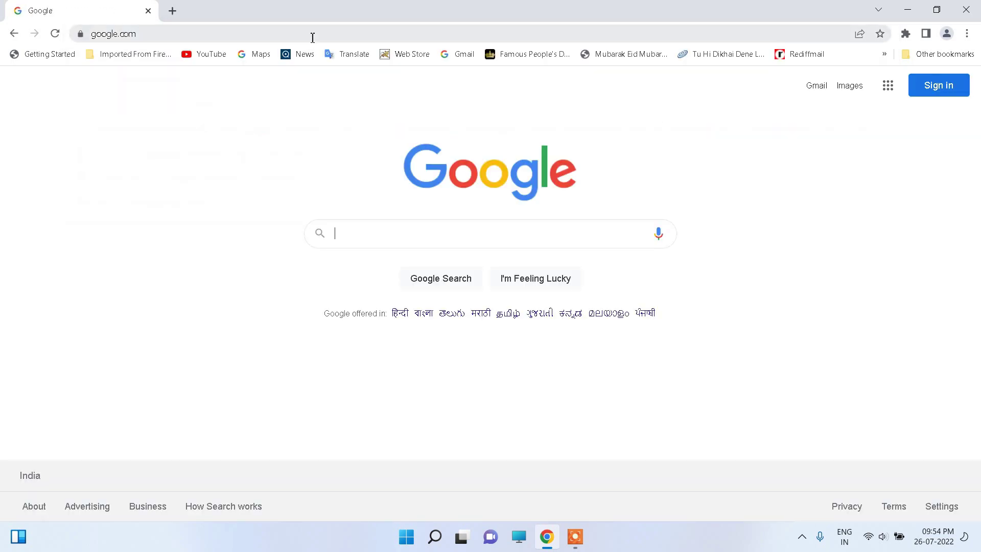
type("andr")
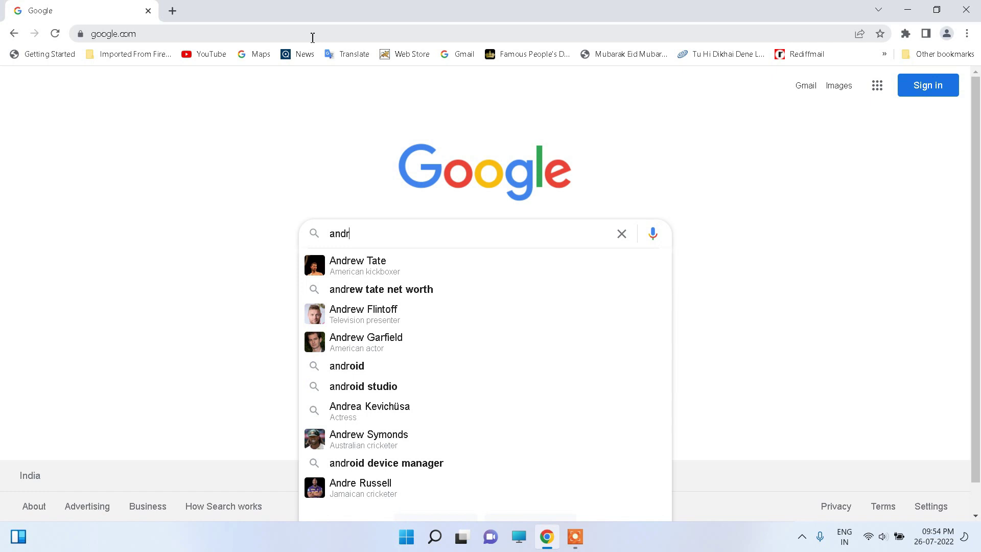
type("oid")
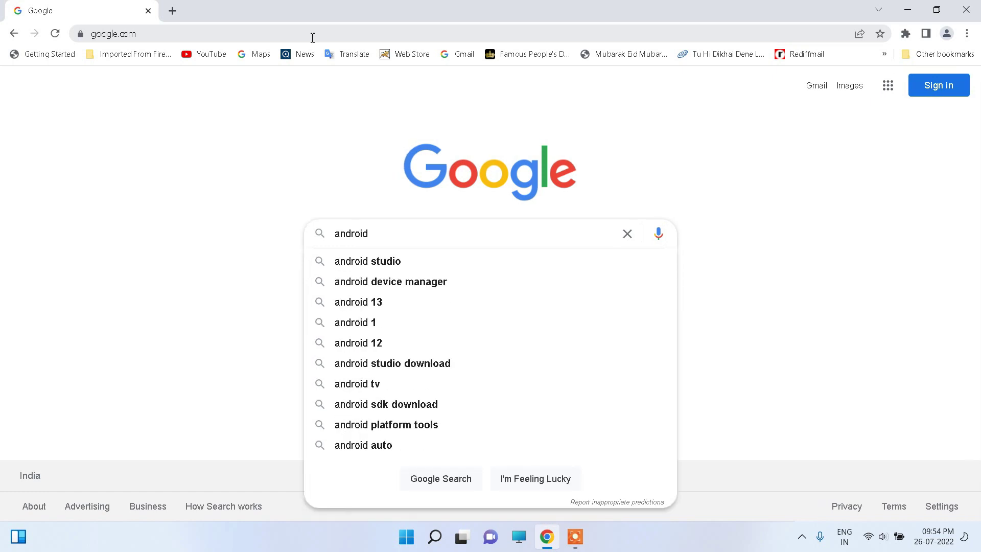
key("Down")
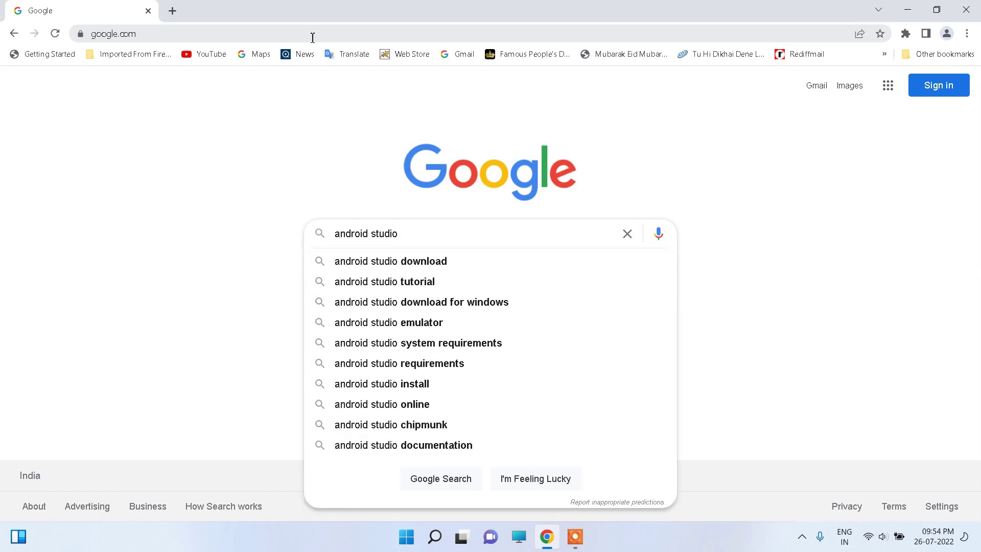
key("Down")
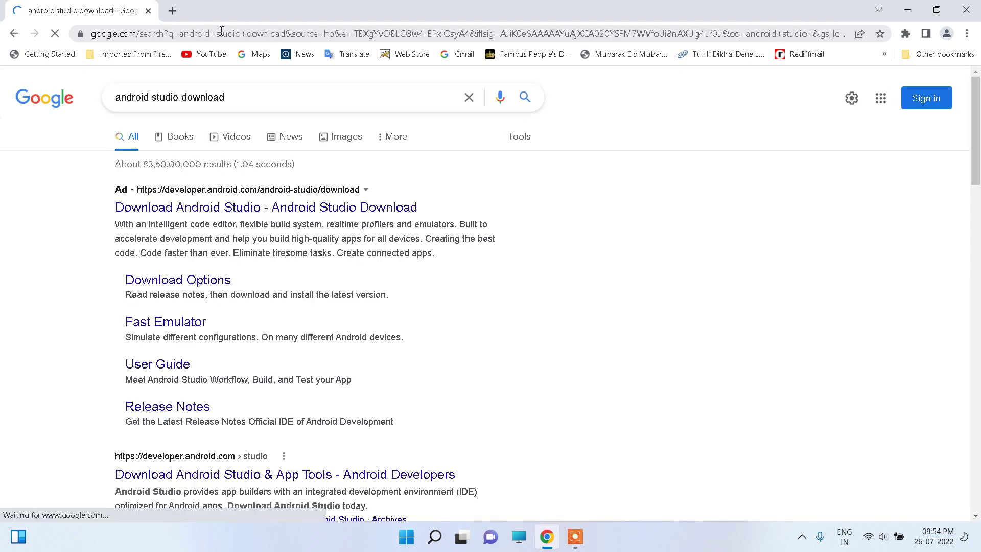
left_click(239, 210)
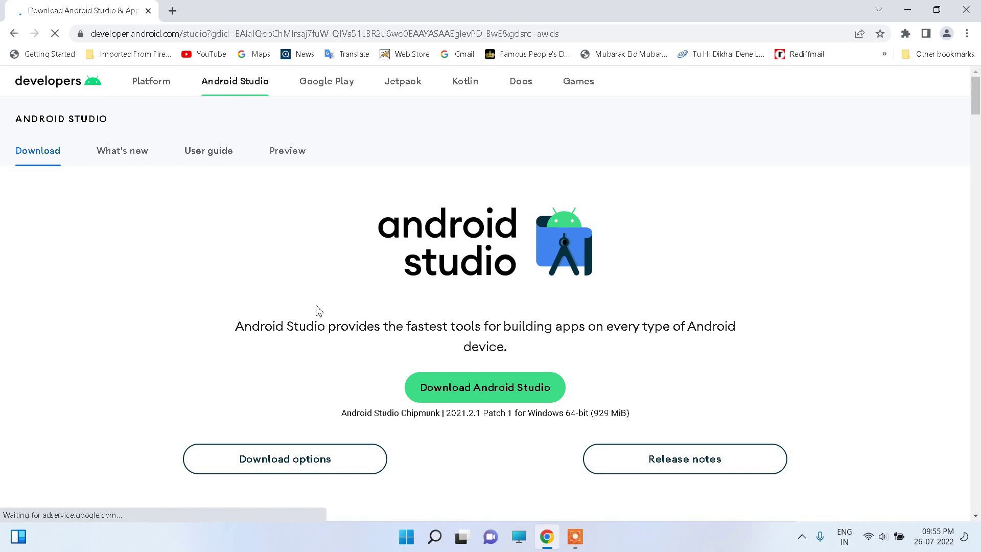
Download Android Studio Chipmunk 2021.2.1 Patch 1 for Windows after agreeing to the terms and conditions, and launch the downloaded installer
left_click(488, 404)
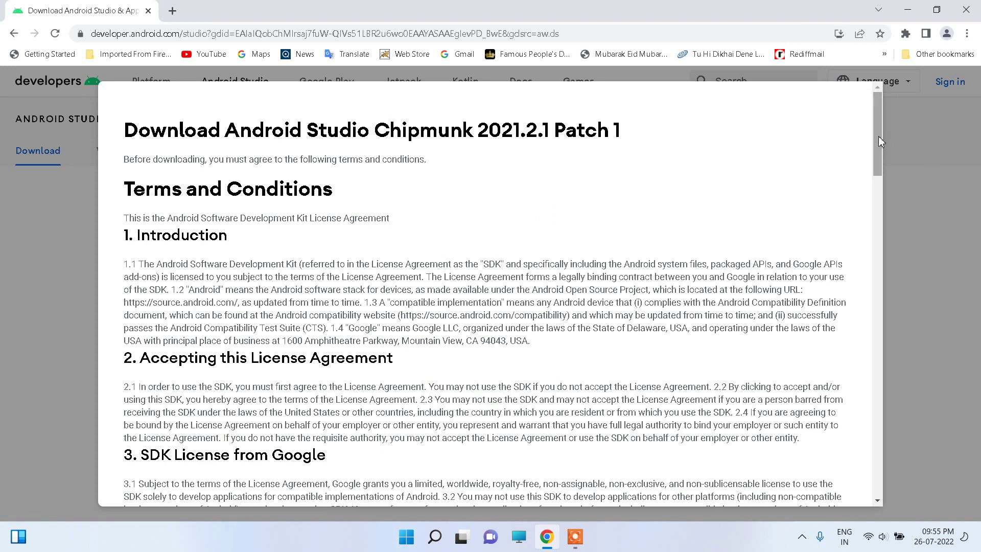
left_click_drag(878, 136, 902, 458)
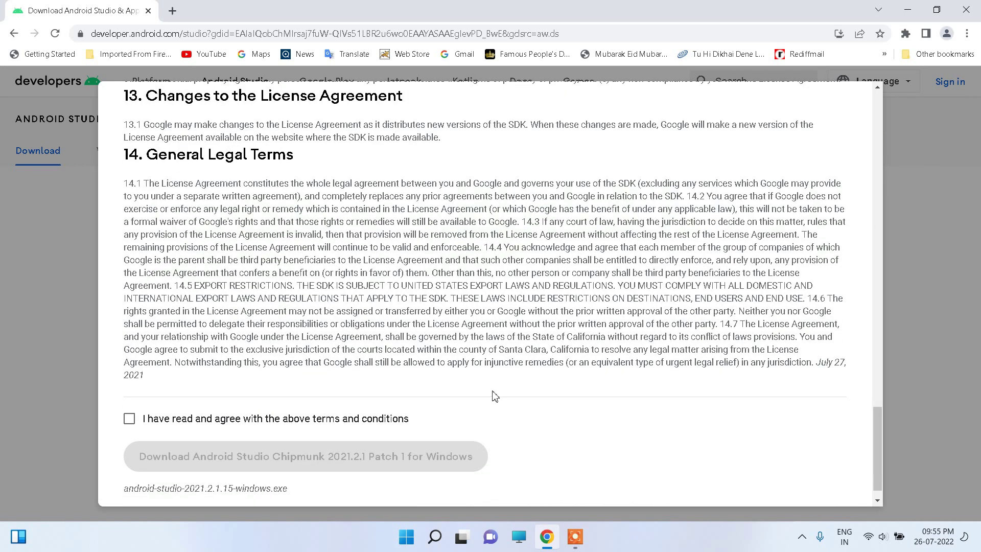
left_click(131, 419)
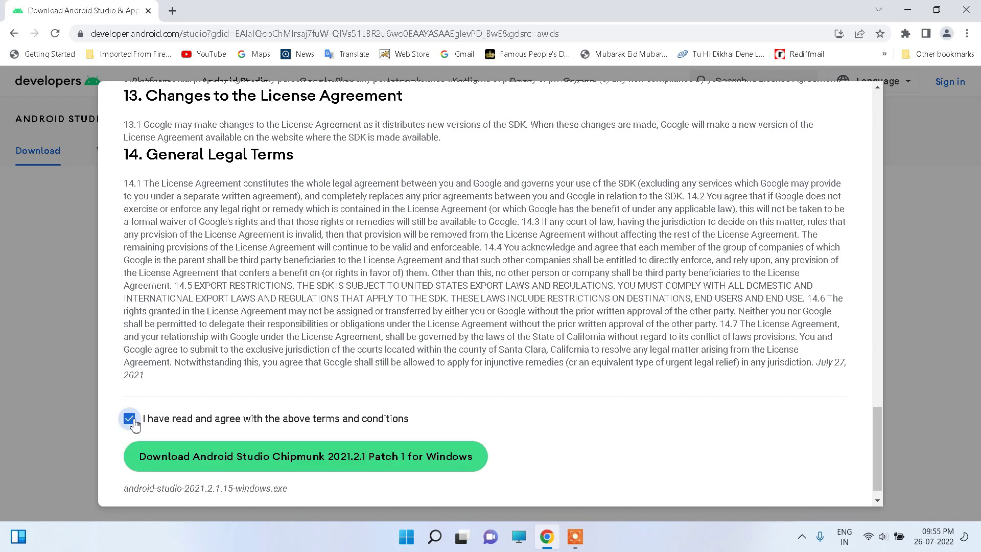
left_click(289, 461)
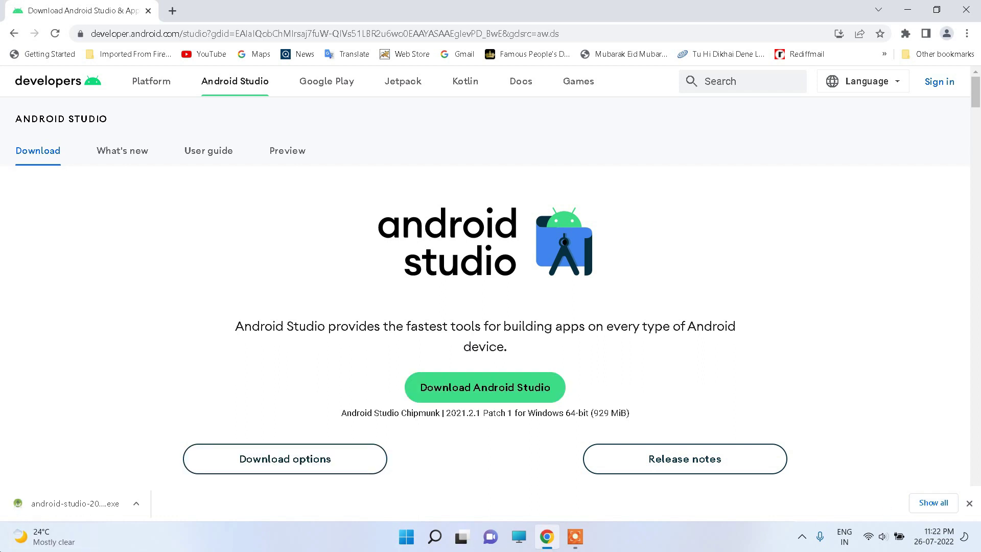
left_click(93, 504)
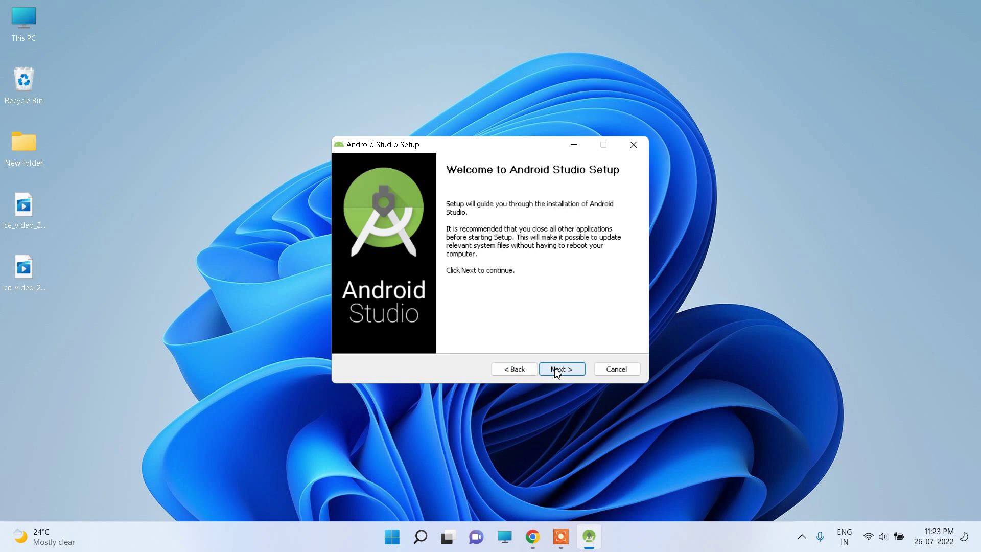
Install Android Studio with the Android Virtual Device component, the default install location and the Android Studio Start Menu folder
left_click(571, 373)
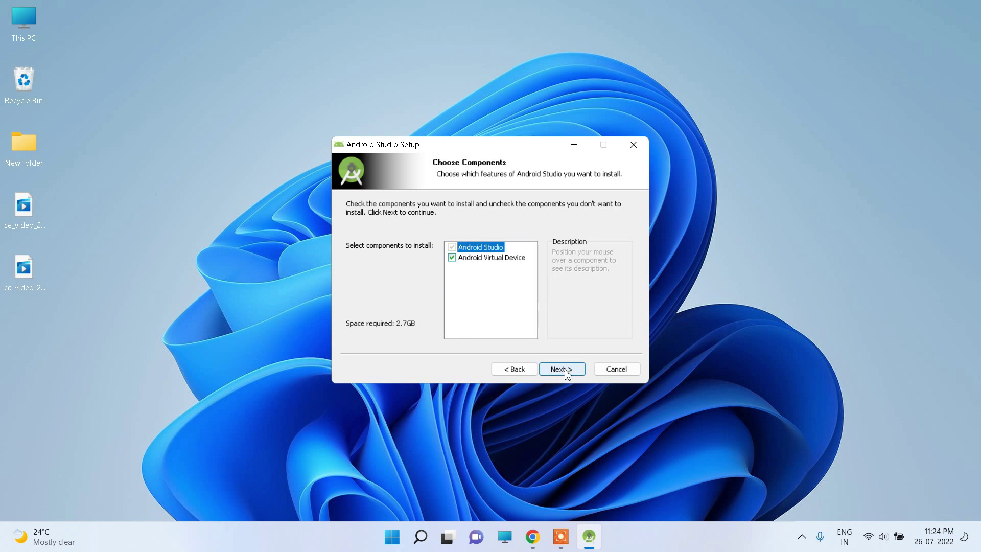
left_click(564, 372)
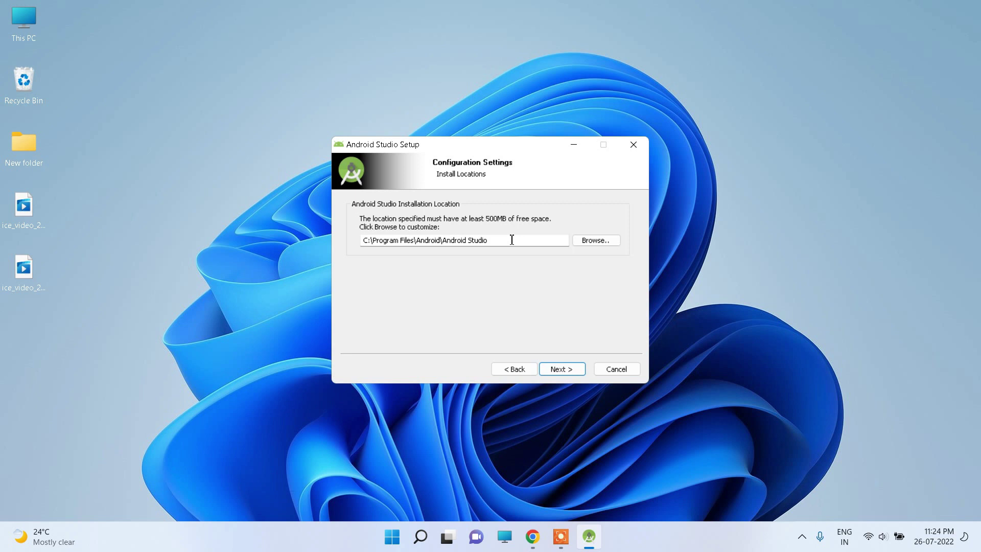
left_click(564, 369)
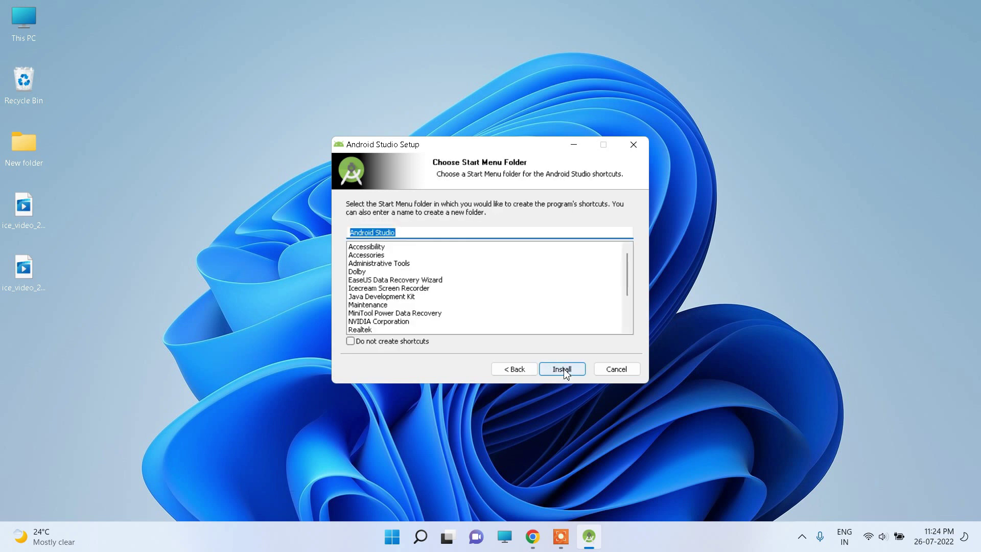
left_click(562, 369)
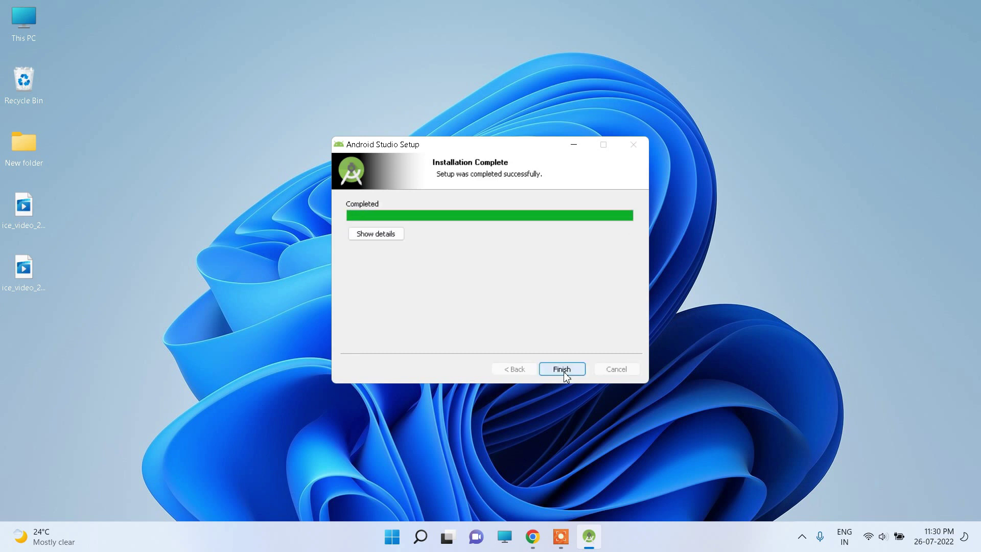
left_click(561, 369)
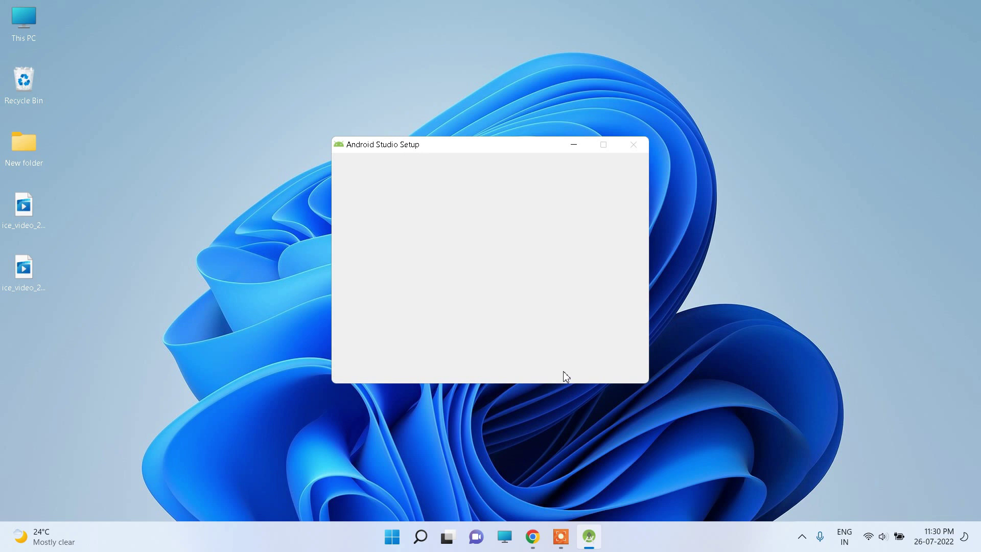
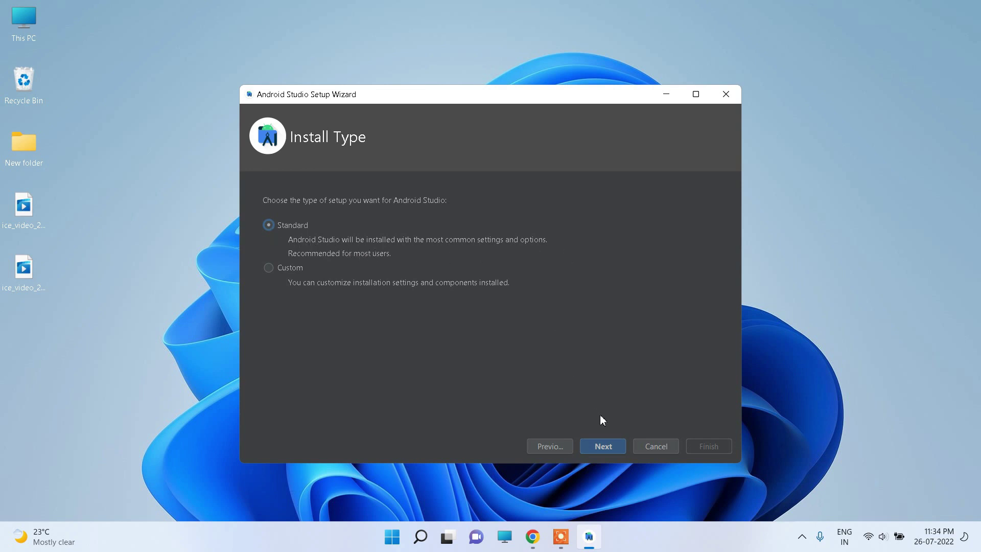
Choose the Standard setup type and the Light UI theme, keep the default SDK components, and proceed through the settings review
left_click(608, 445)
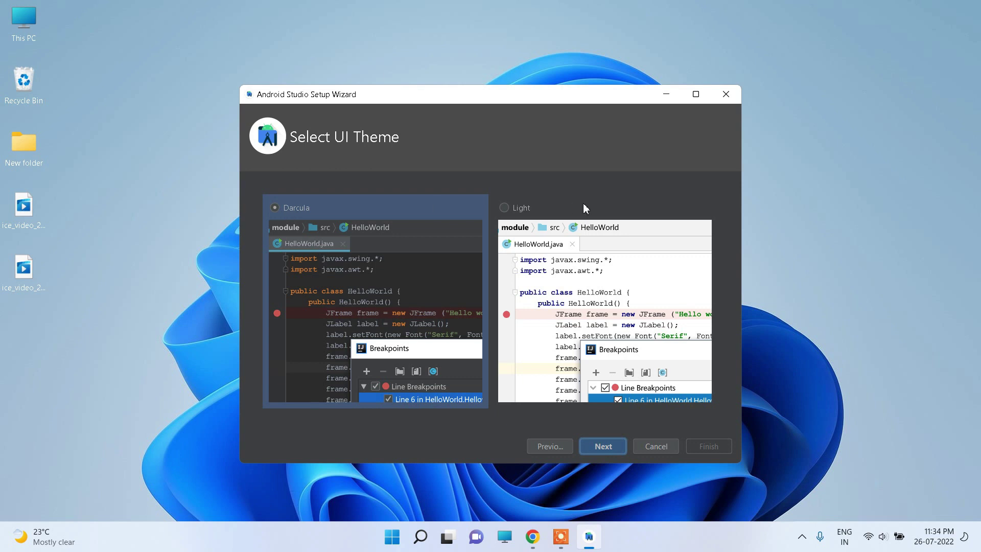
left_click(506, 207)
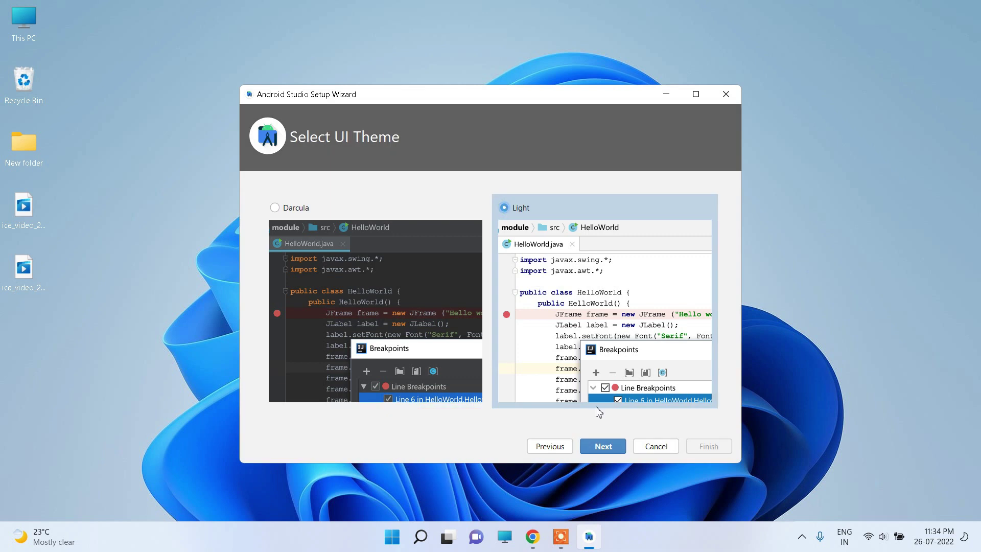
left_click(605, 444)
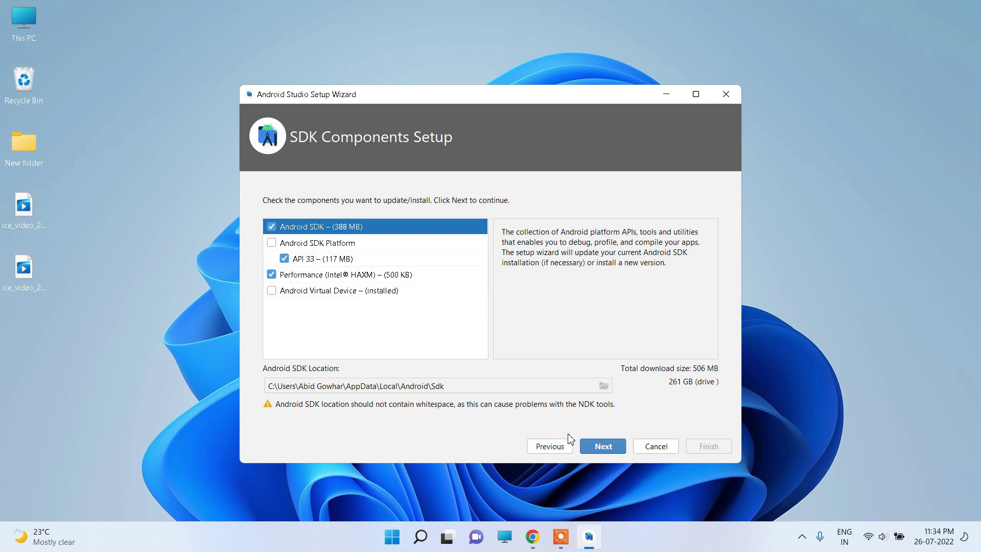
left_click(603, 446)
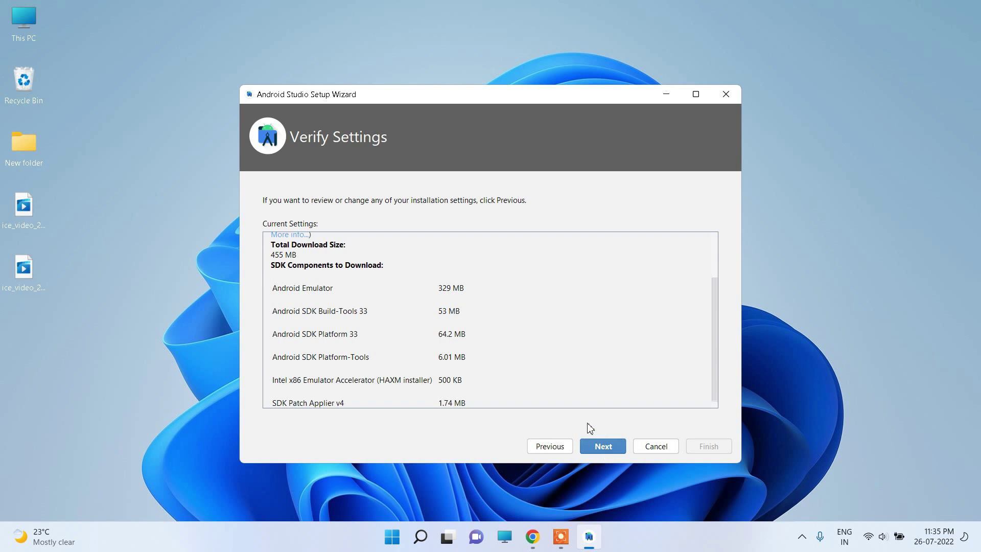
left_click_drag(714, 305, 714, 355)
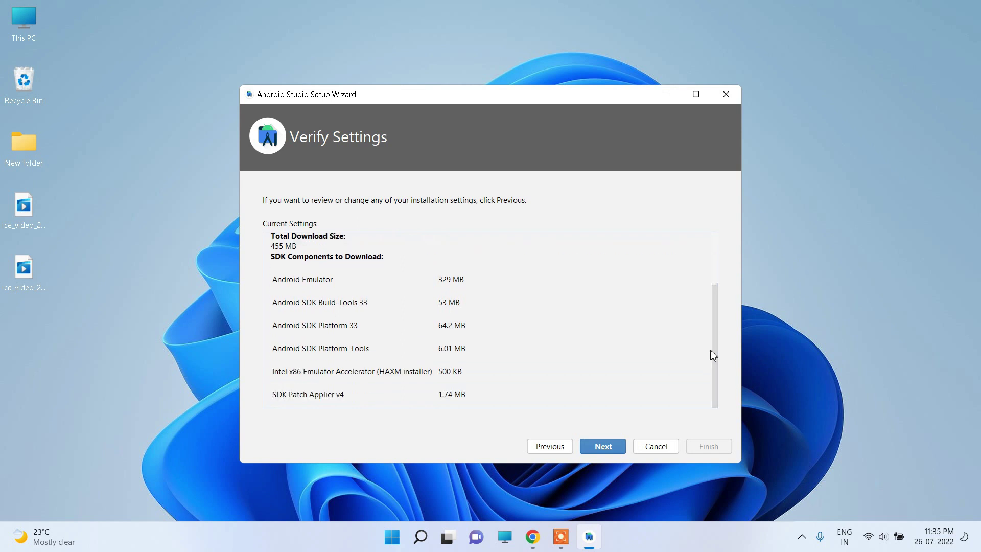
left_click(601, 451)
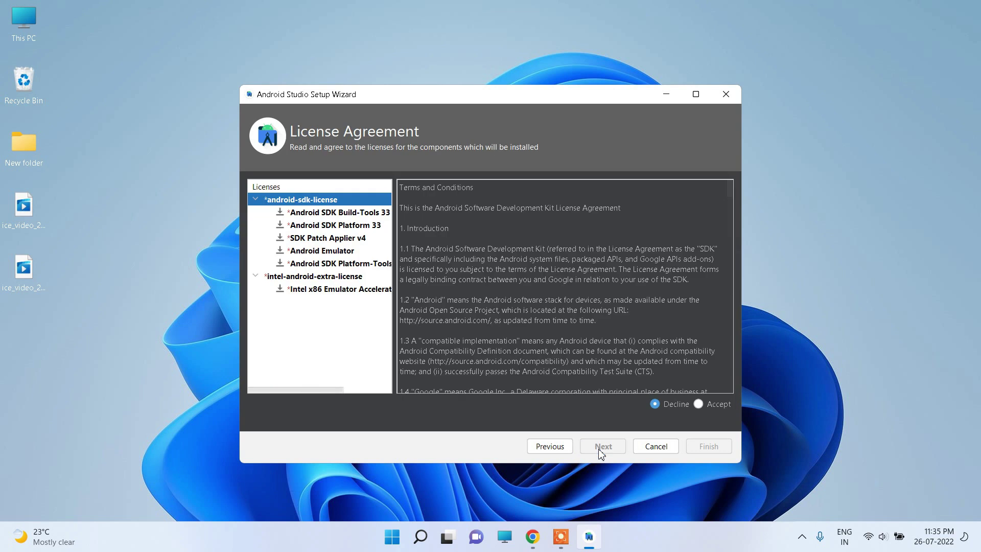
Accept both android-sdk-license and intel-android-extra-license and finish the setup wizard
left_click(698, 404)
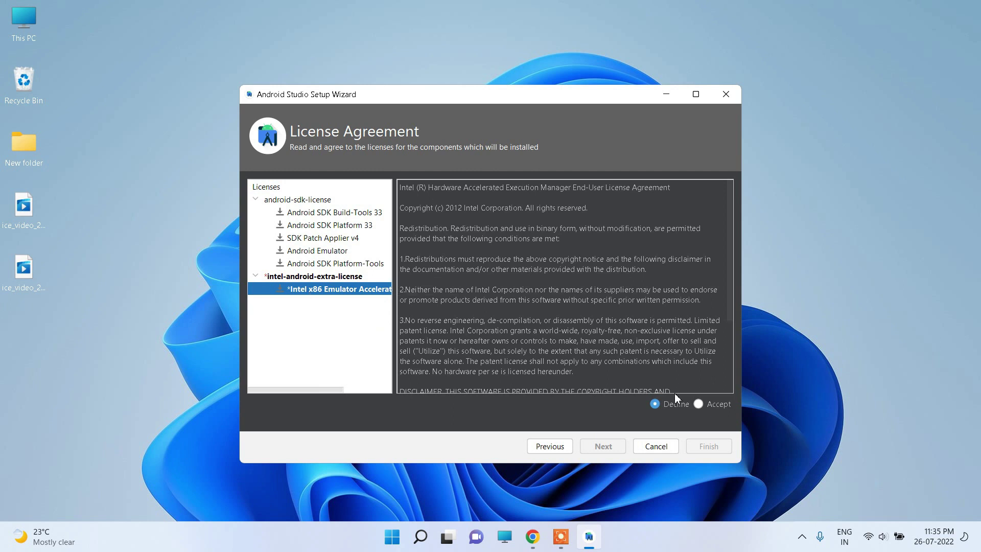
left_click(698, 403)
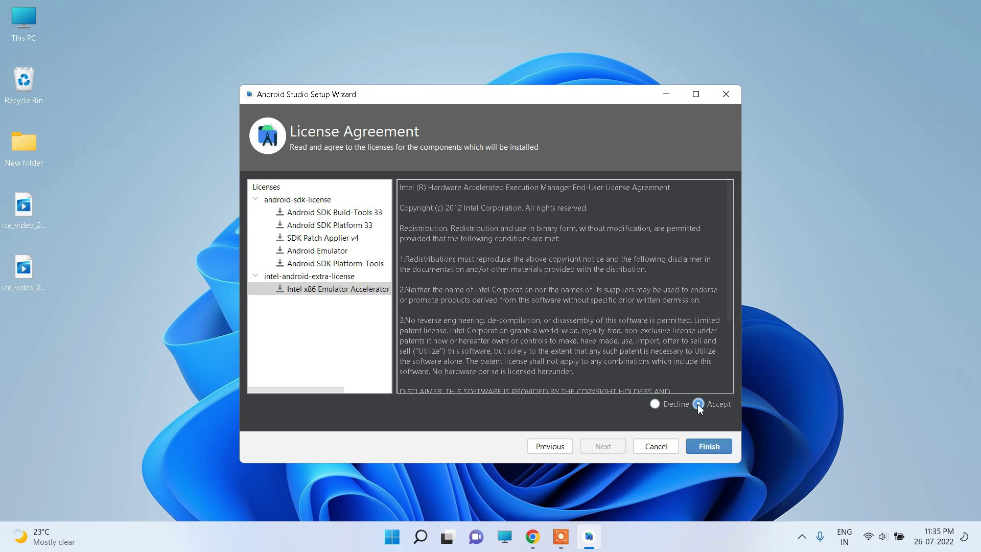
left_click(325, 212)
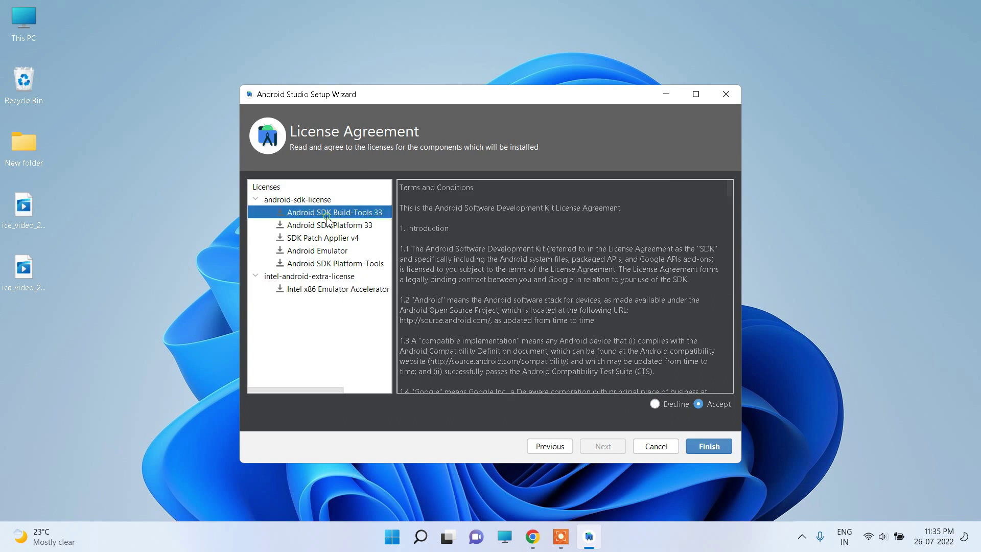
left_click(328, 227)
left_click(309, 275)
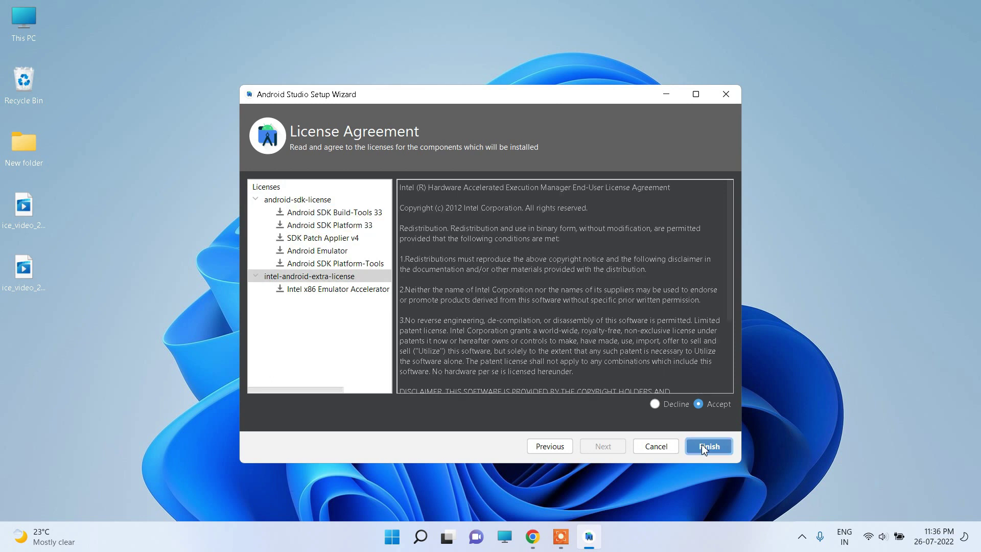
left_click(702, 444)
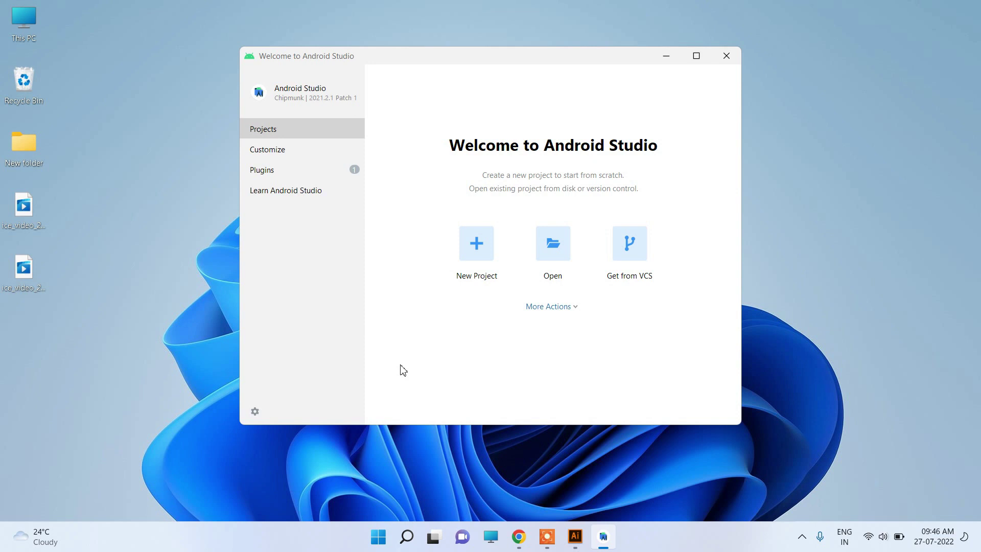
Start a new project from the Phone and Tablet template Empty Activity
left_click(477, 243)
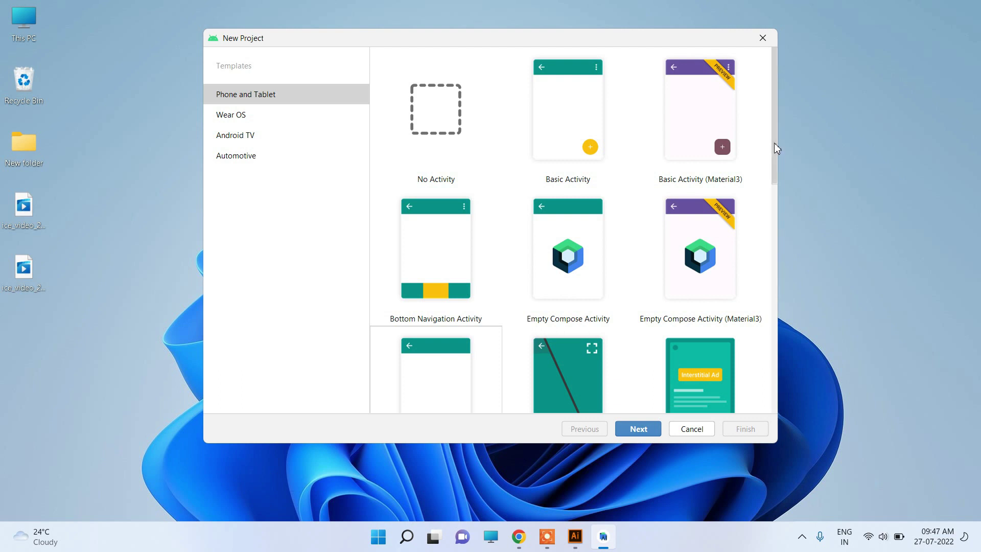
left_click_drag(776, 148, 779, 191)
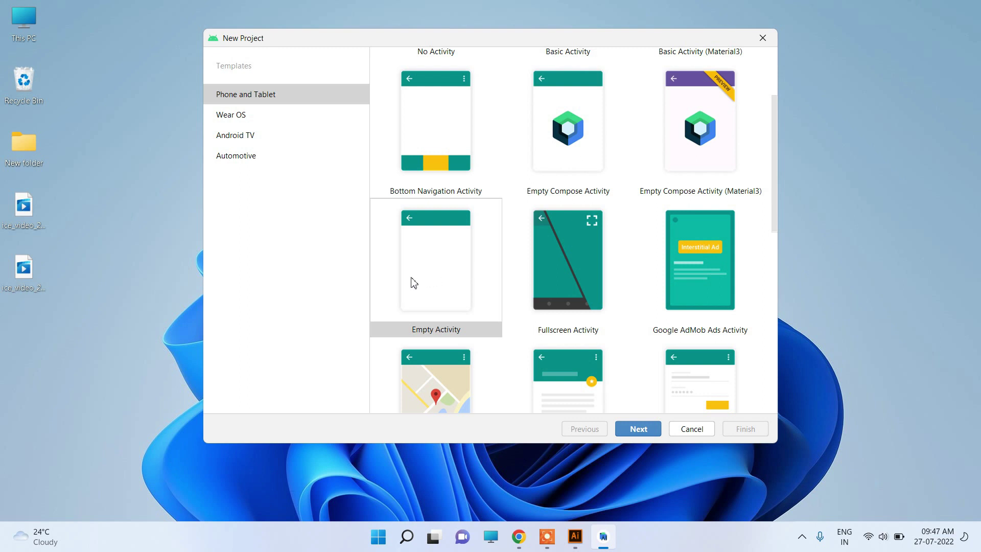
left_click(641, 433)
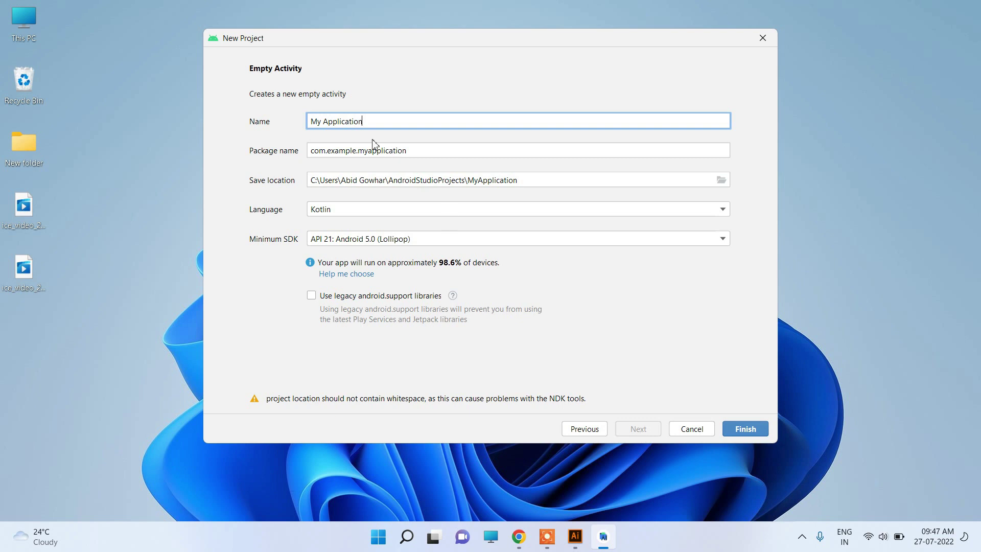
Name the project MY FIRST ANDROID APP, keep Kotlin and API 21, and finish creating it once Android SDK Platform 32 is installed
triple_click(374, 123)
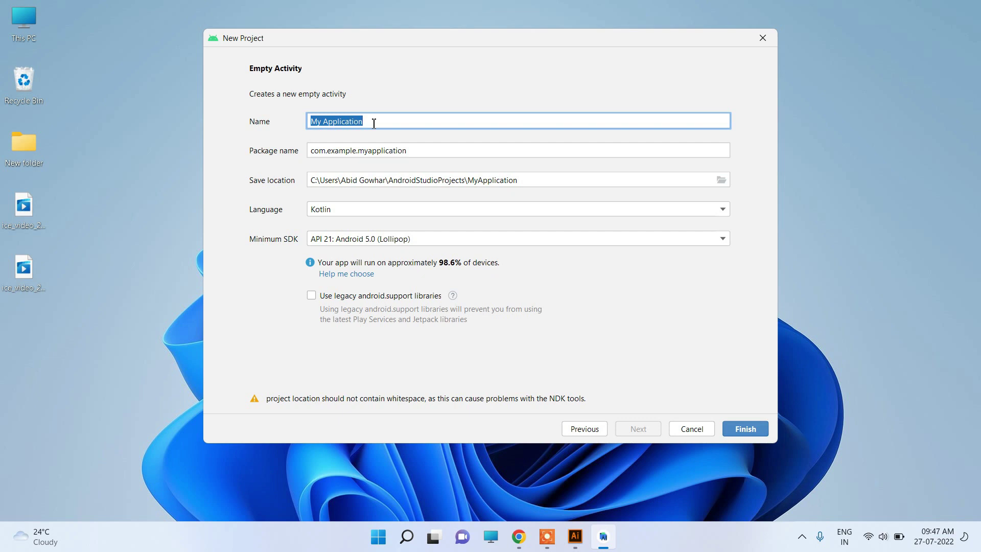
type("MY FIRS")
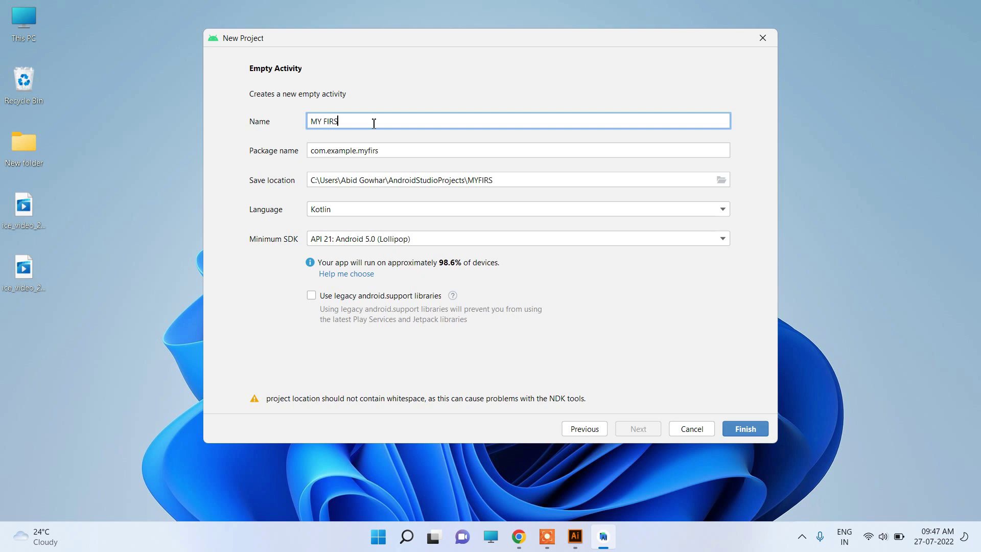
type("T ANDROID APP")
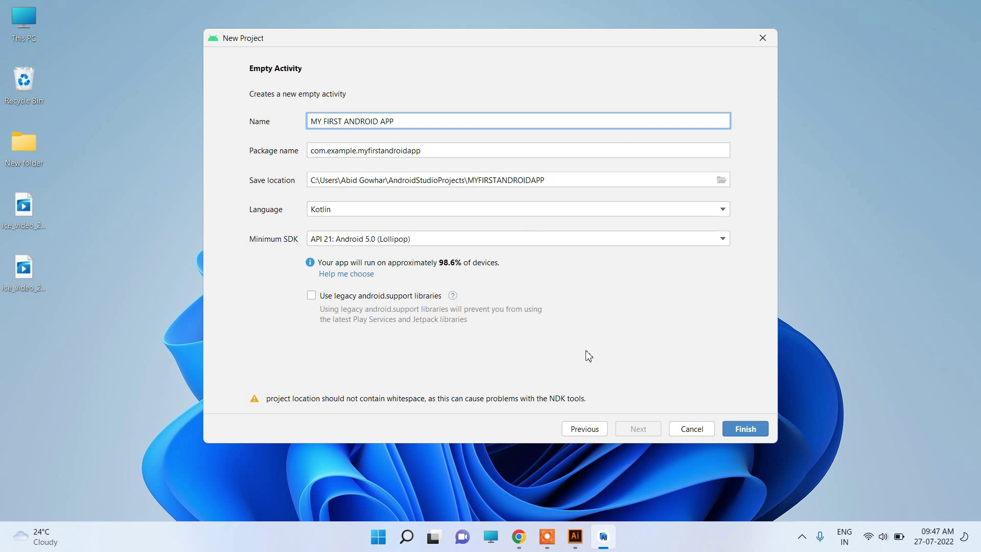
left_click(745, 429)
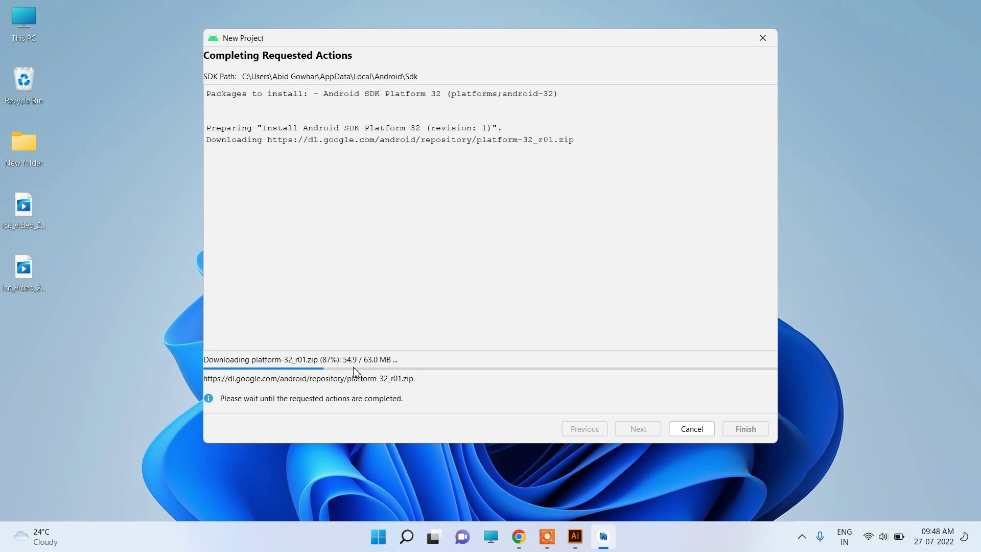
mouse_move(659, 515)
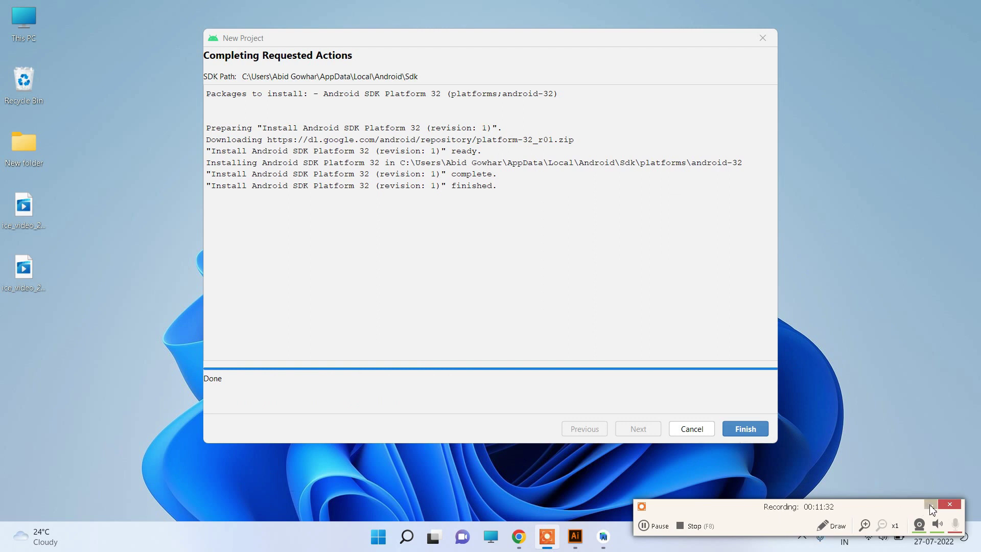
left_click(930, 505)
left_click(745, 429)
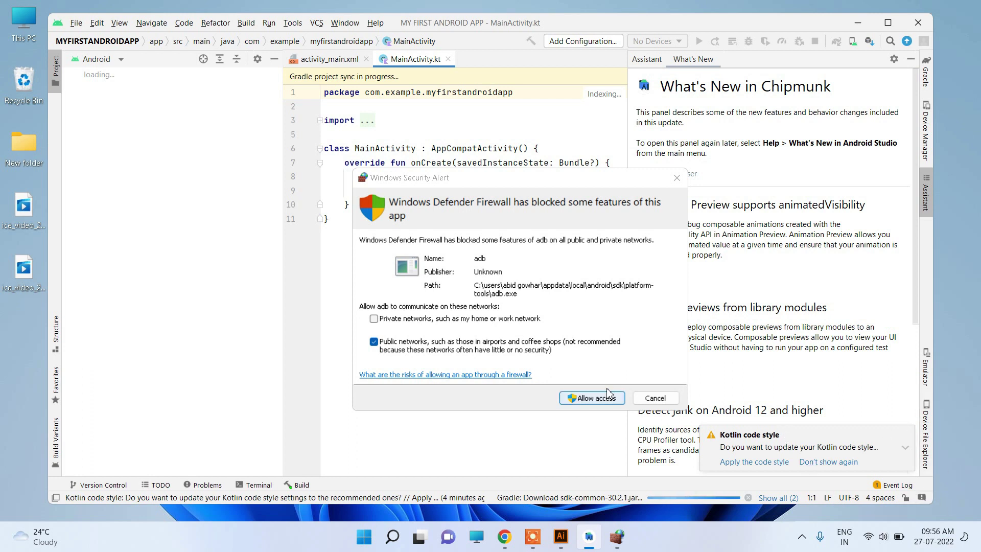
Allow adb to communicate on public networks through Windows Defender Firewall
left_click(590, 399)
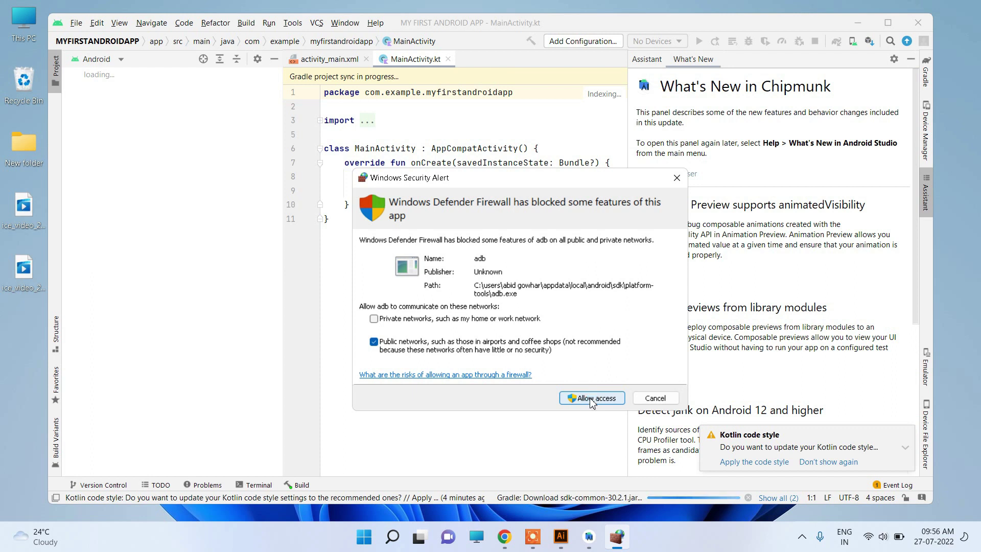
left_click(591, 399)
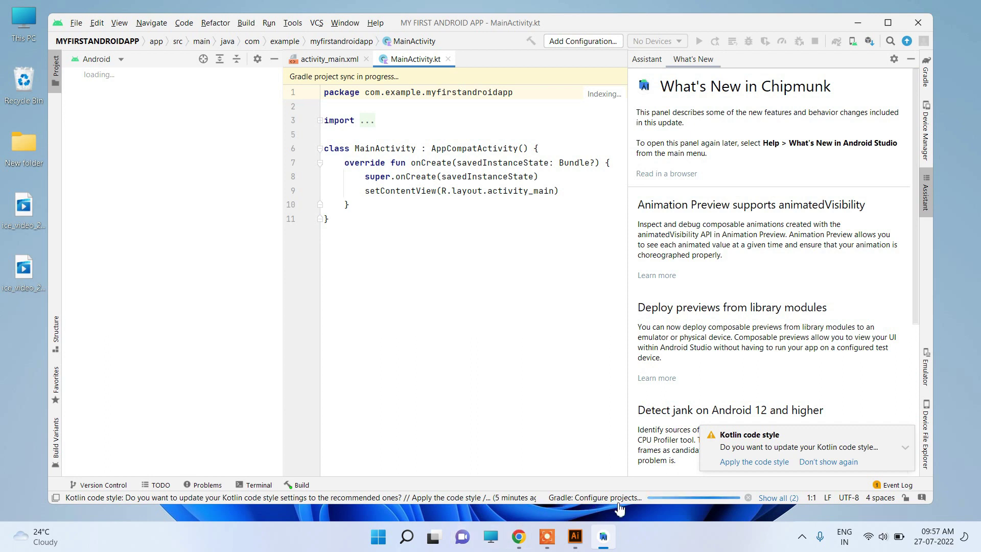
Look through the onCreate code in MainActivity.kt and the neighbouring activity_main.xml file
left_click(656, 258)
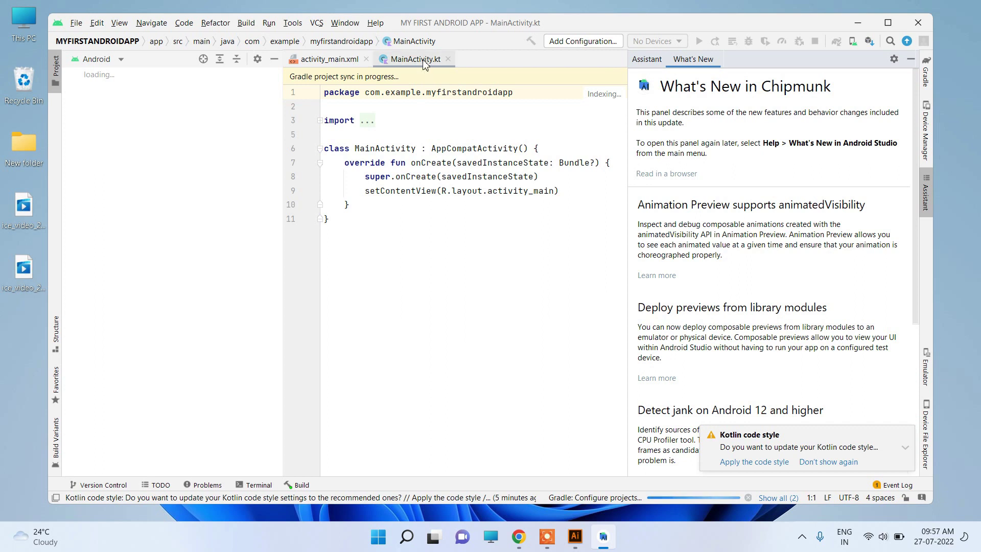
left_click(421, 190)
left_click(421, 177)
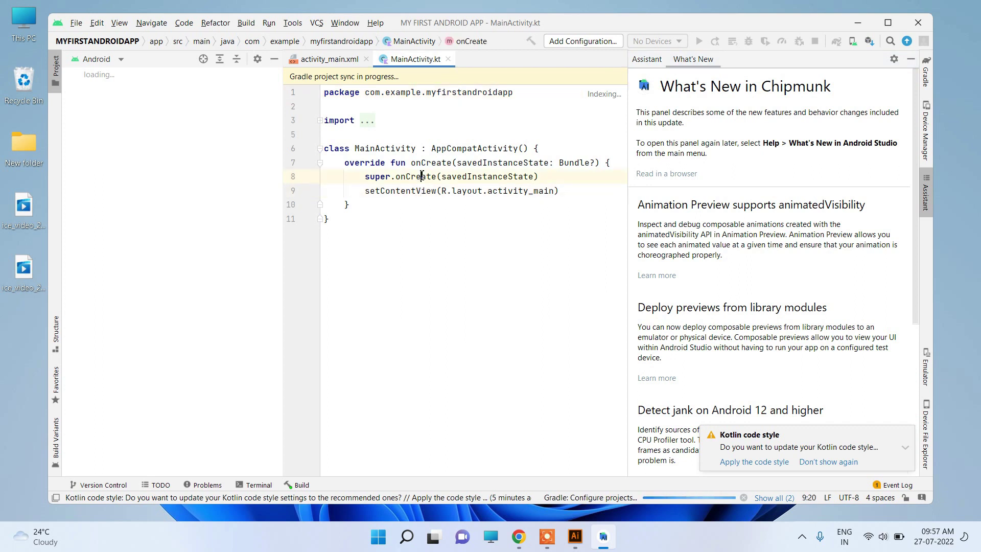
left_click(331, 60)
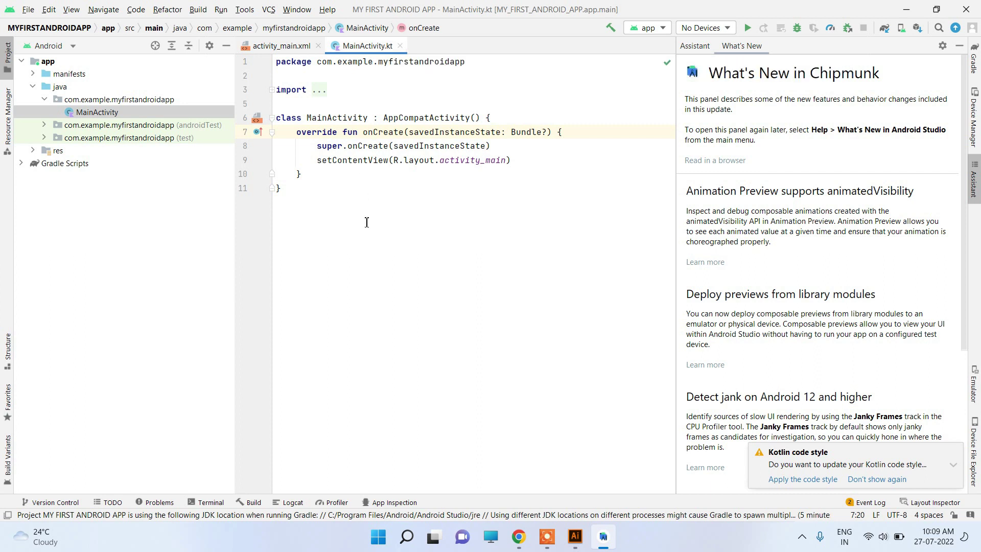
Open activity_main.xml, widen its design preview, and view the layout in Split mode and again in Design mode
left_click(285, 51)
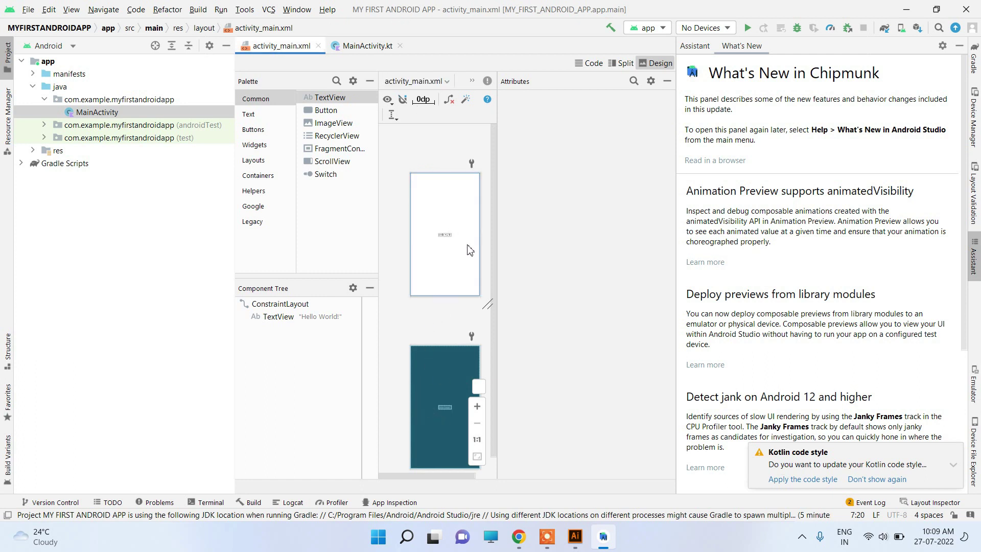
left_click_drag(498, 238, 573, 236)
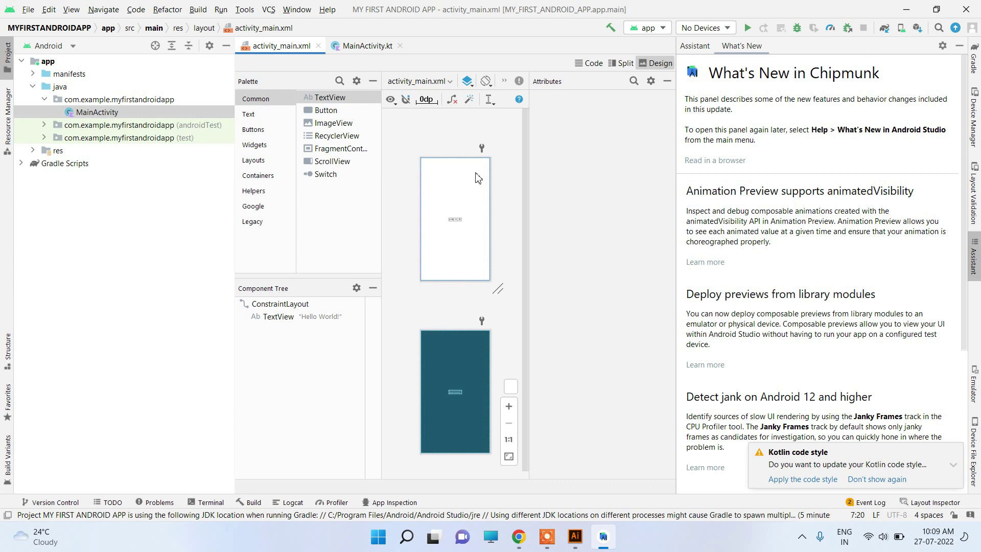
left_click(623, 71)
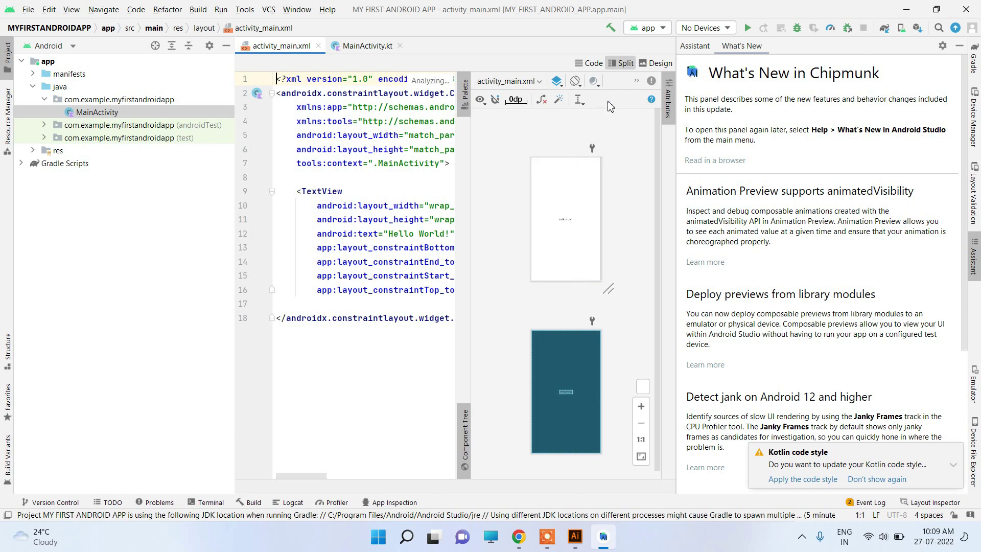
left_click(655, 64)
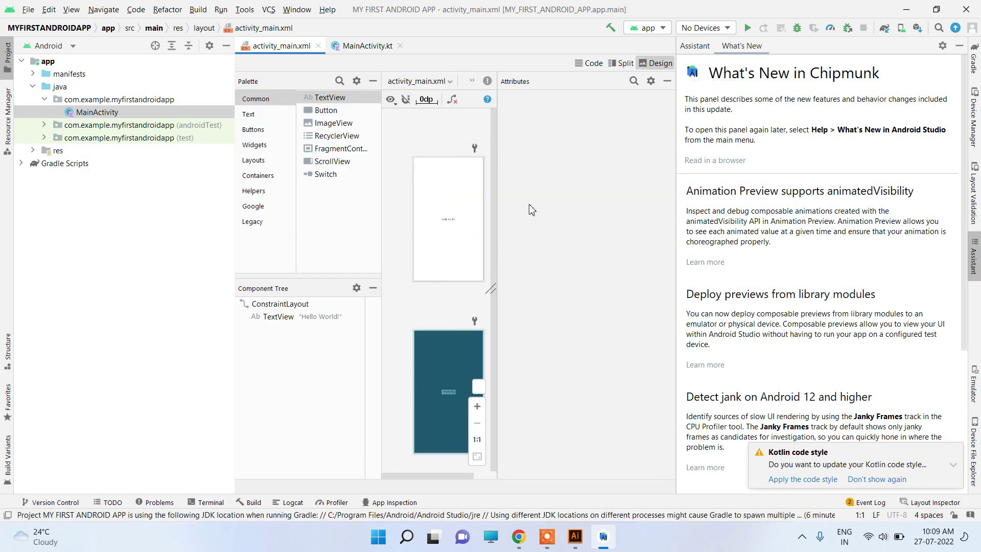
Look through the XML code of activity_main.xml, including the TextView's layout_height attribute, and return to the Design view
left_click(589, 65)
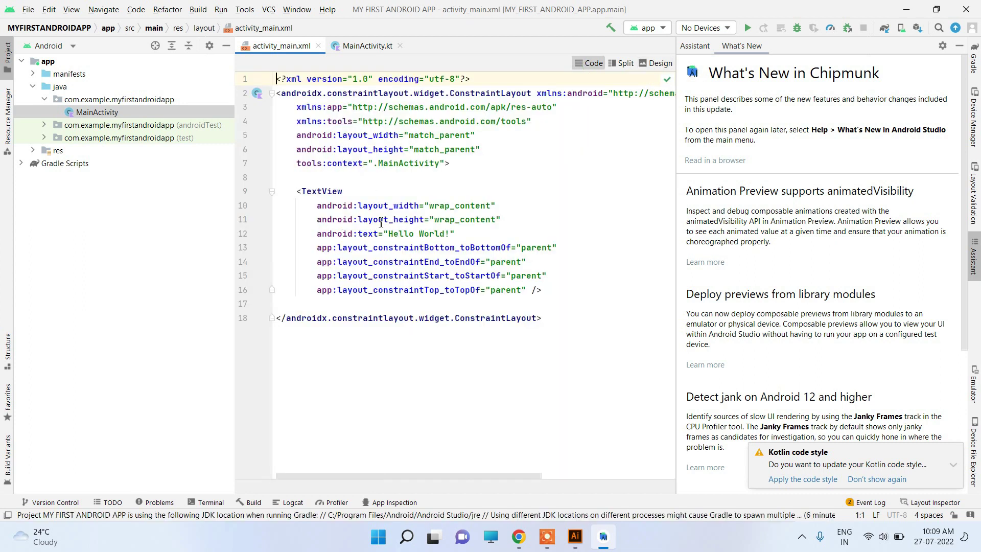
mouse_move(380, 223)
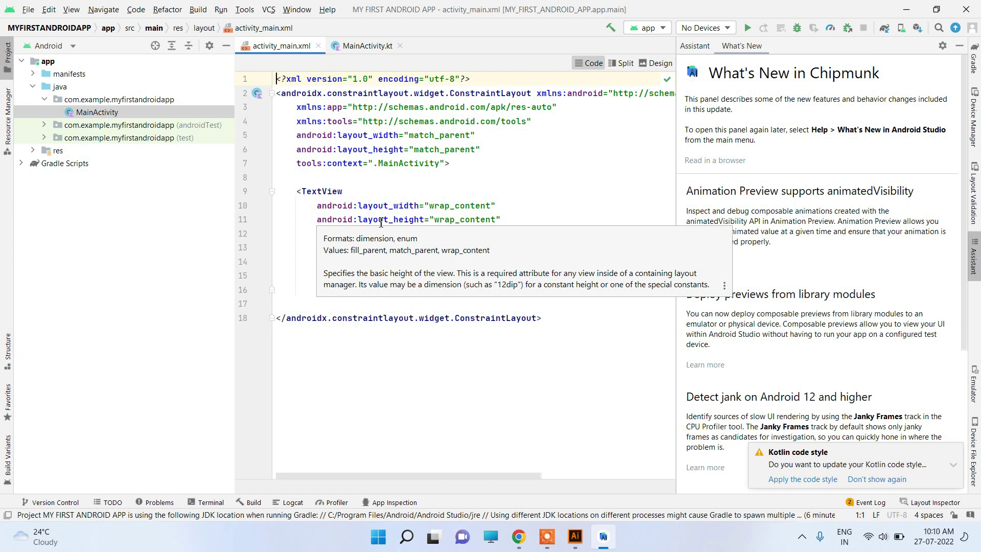
left_click(656, 63)
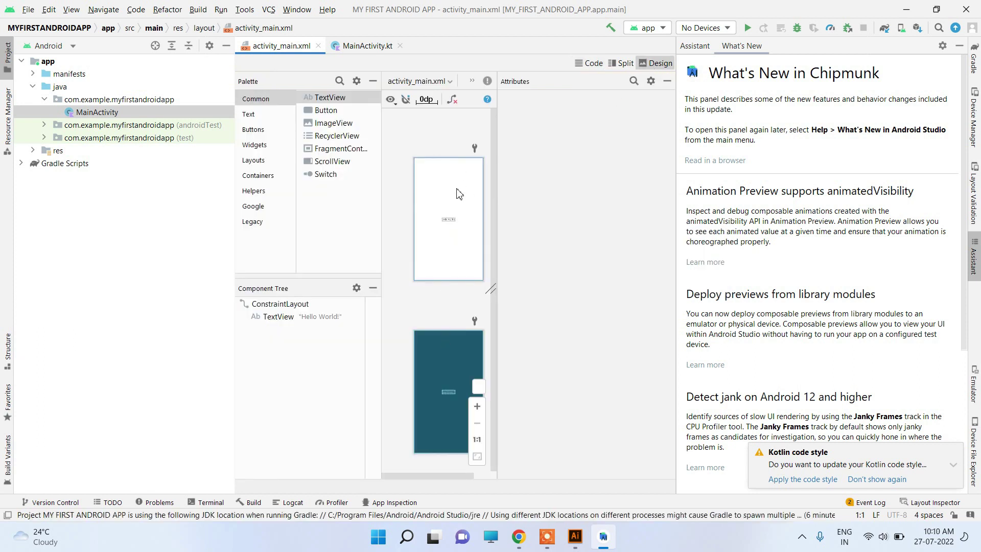
Open the Device Manager and start a new virtual device based on the Nexus S phone hardware
left_click(728, 30)
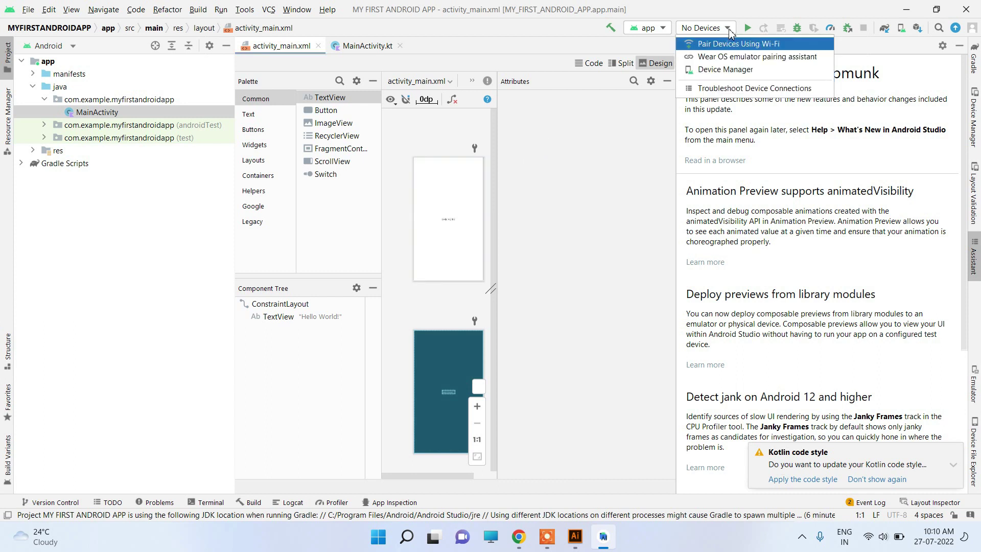
left_click(730, 75)
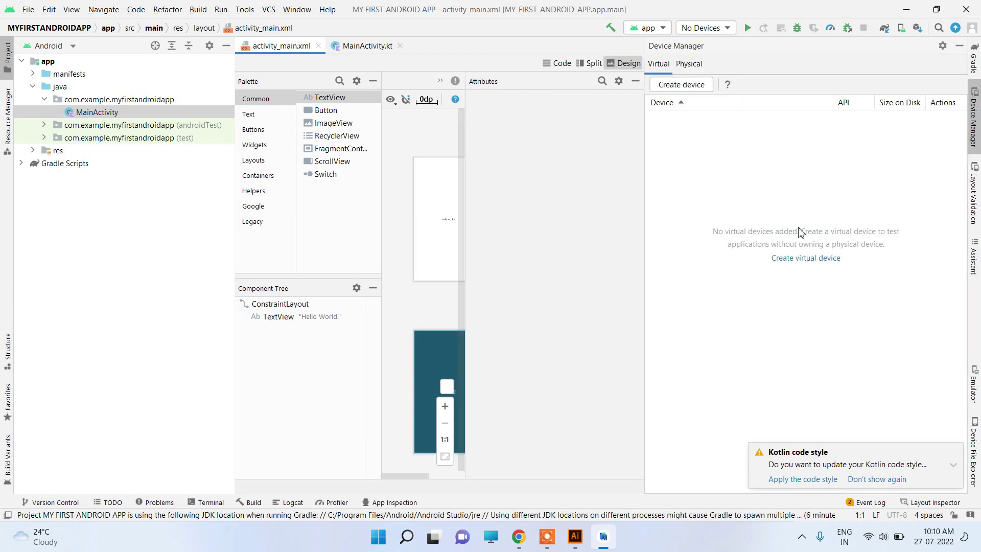
left_click(803, 260)
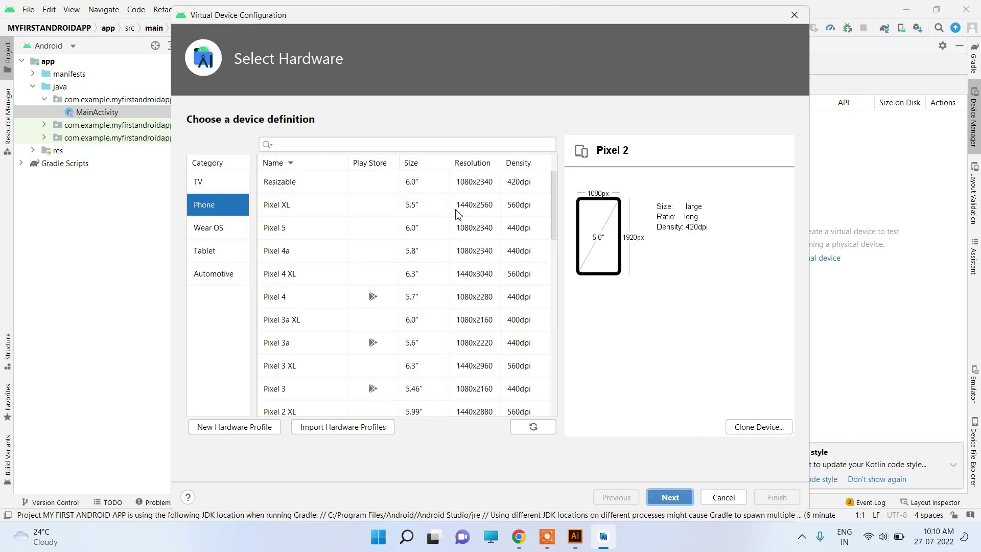
scroll(556, 245, "down", 3)
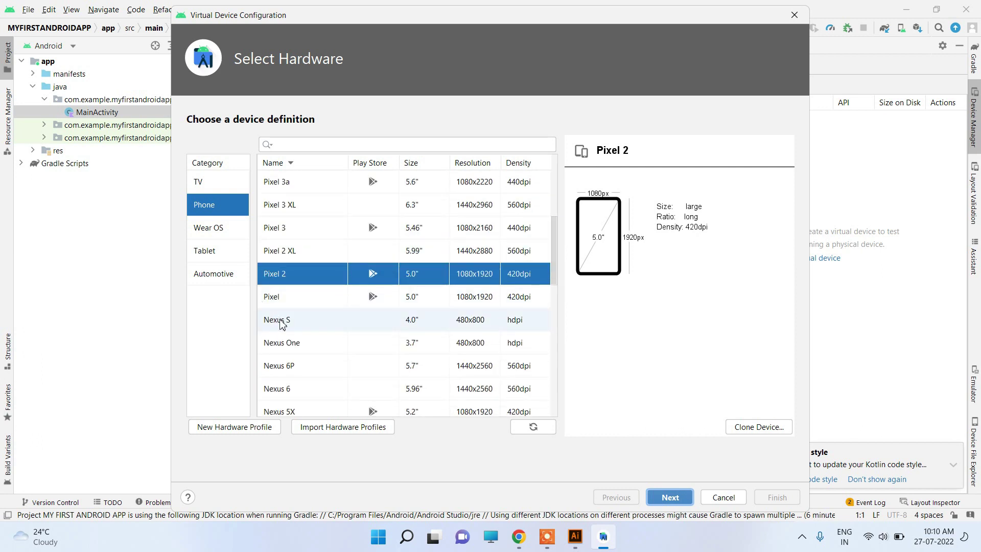
left_click(280, 323)
left_click(670, 498)
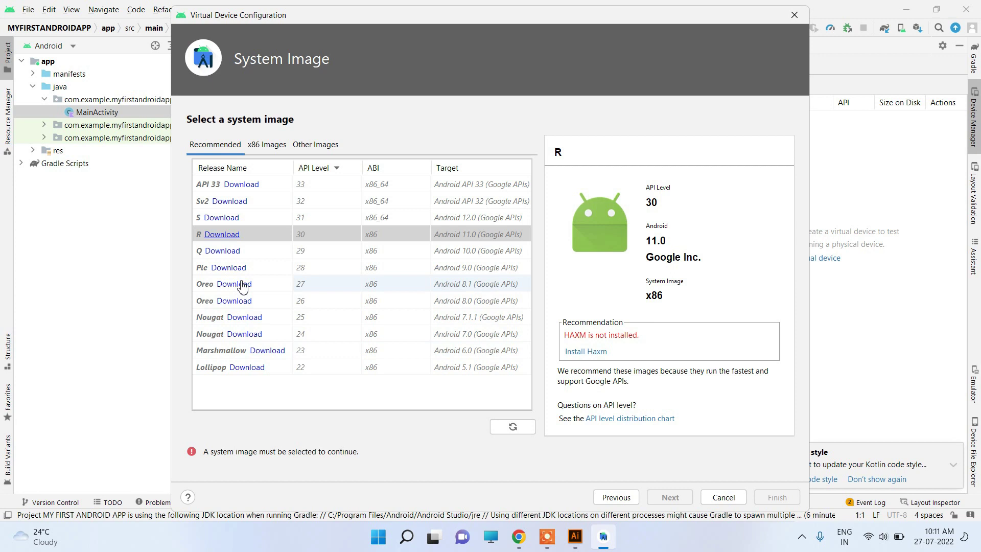
Download the R system image (API 30, x86) and install Intel HAXM with the recommended 2.0 GB RAM allocation
left_click(222, 235)
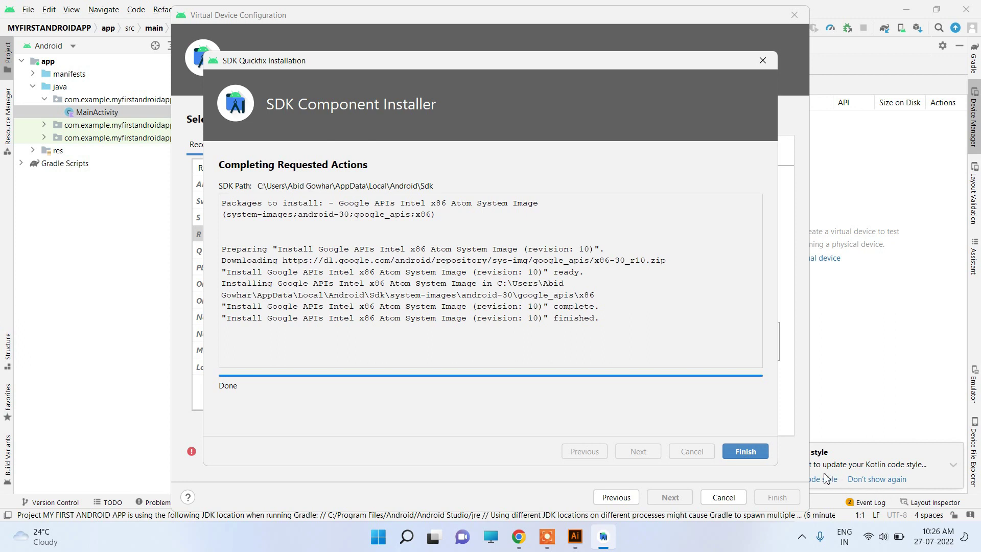
left_click(745, 451)
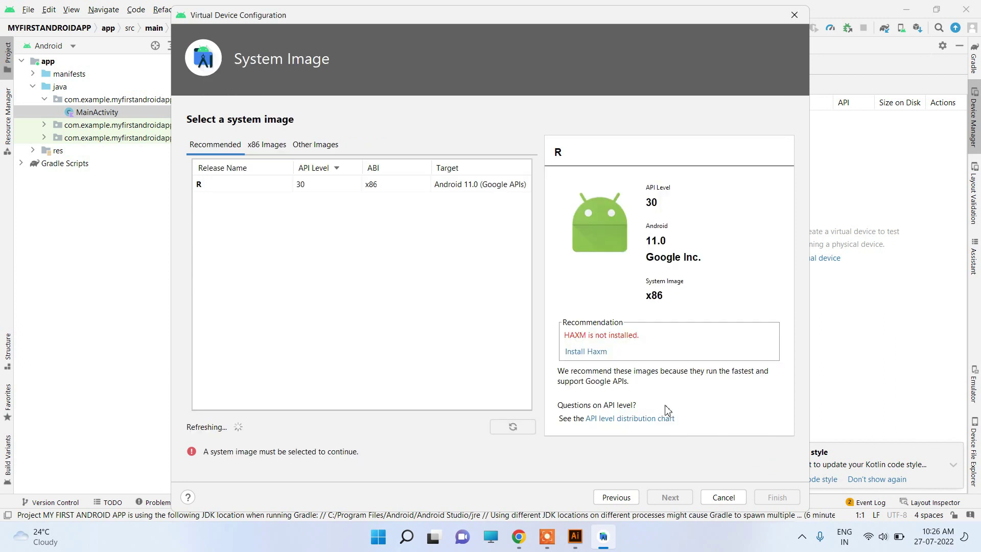
left_click(587, 353)
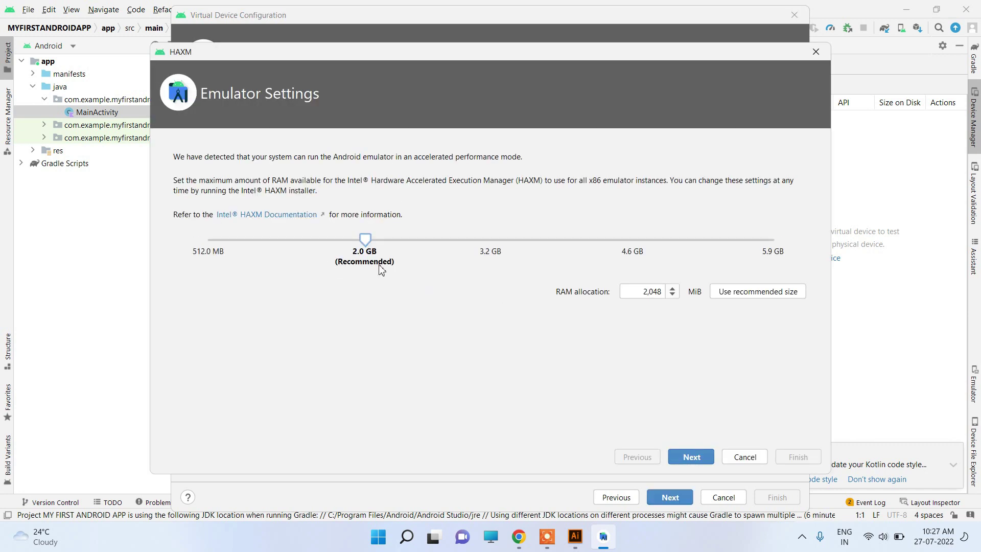
left_click(693, 460)
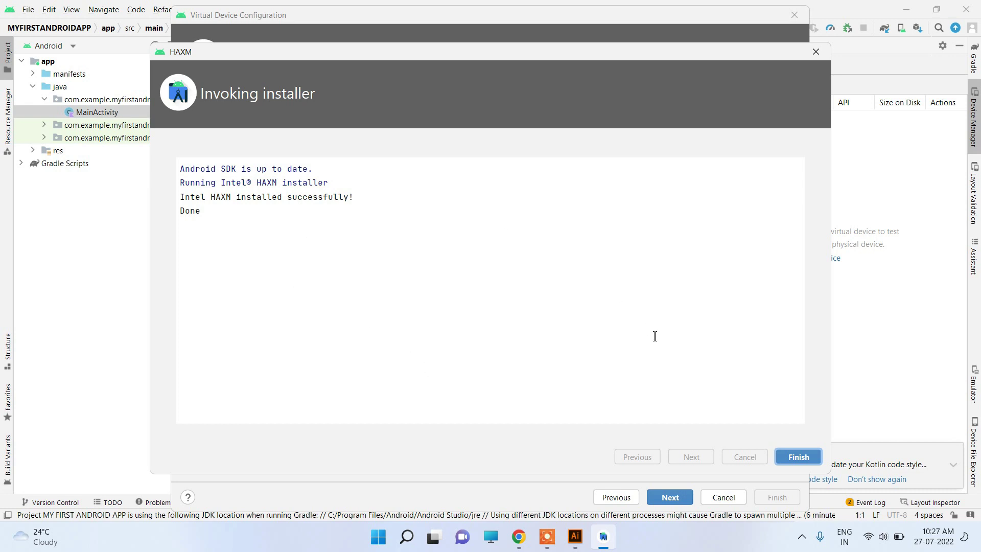
left_click(802, 454)
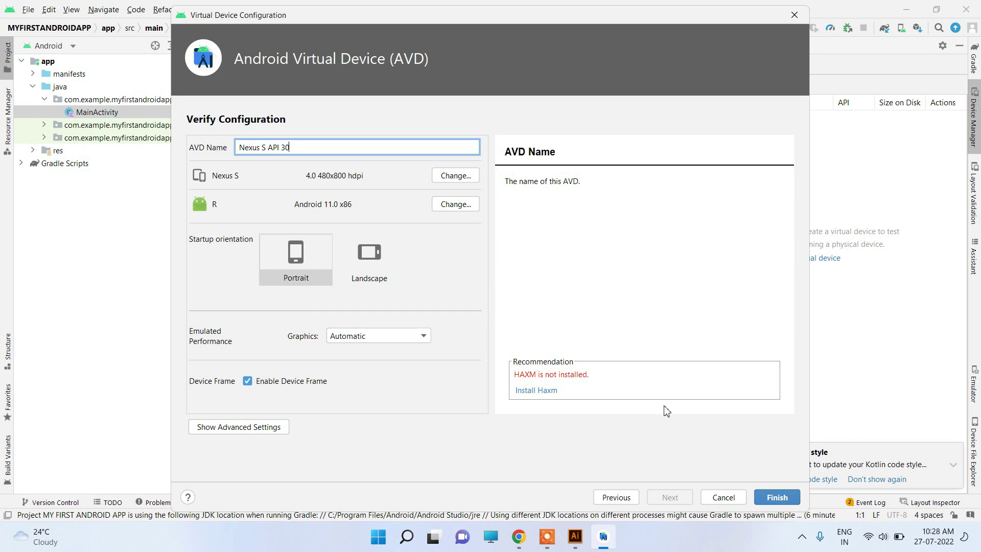
Finish creating the Nexus S API 30 virtual device with portrait orientation and automatic graphics, and check the available run devices
left_click(773, 495)
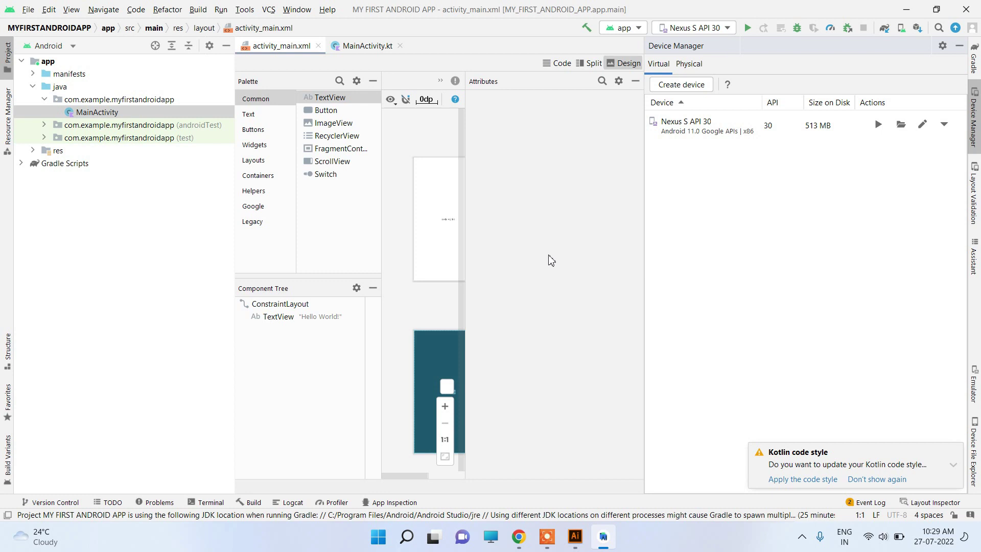
left_click(731, 31)
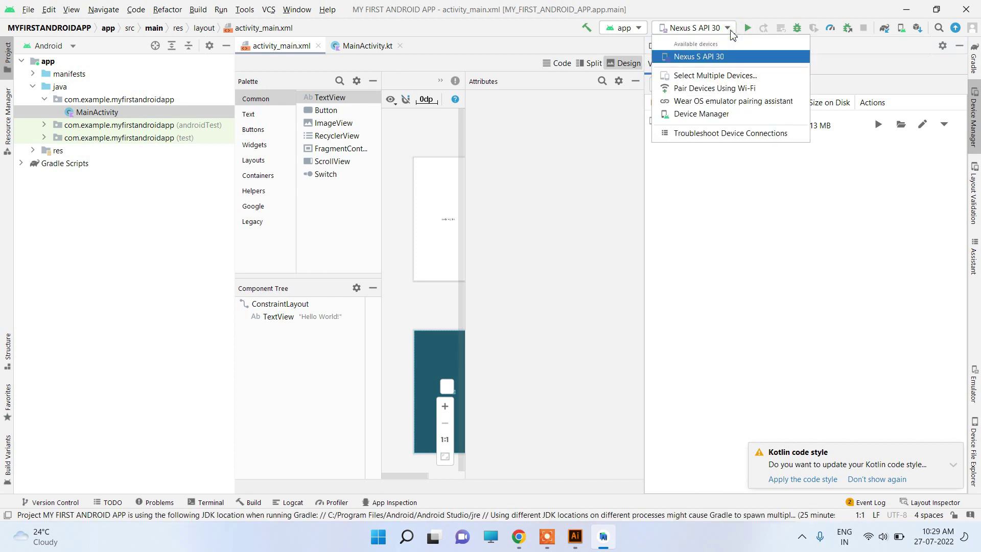
left_click(731, 32)
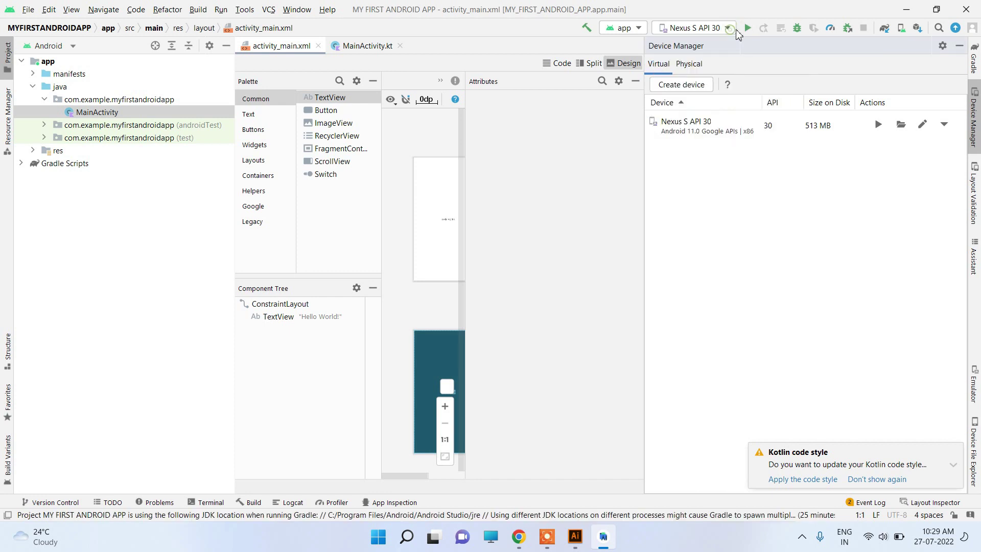